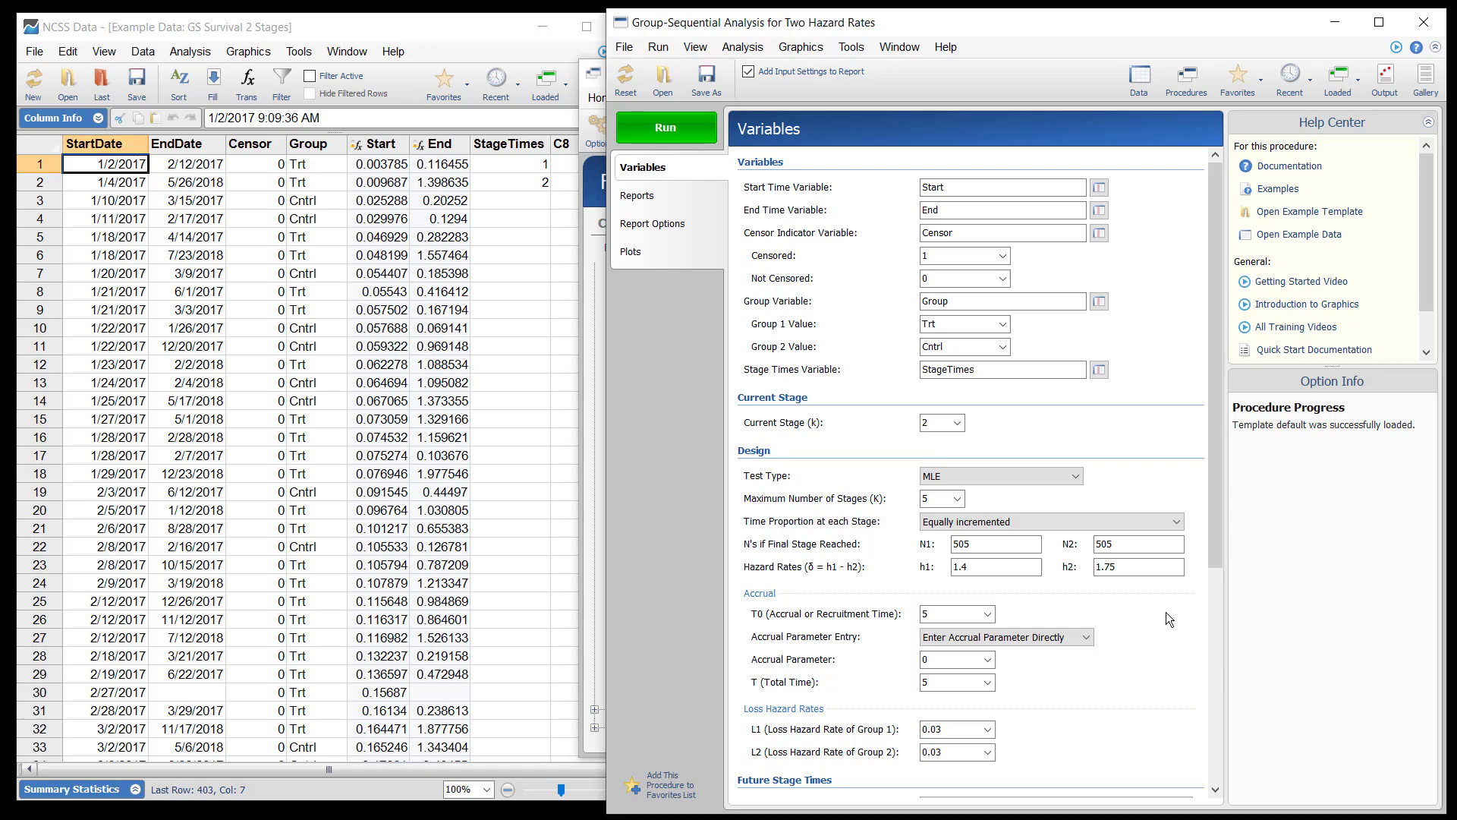
- Review the test type, design and boundary settings, and run the group-sequential analysis of two hazard rates for stage 2 using MLE
click(1046, 477)
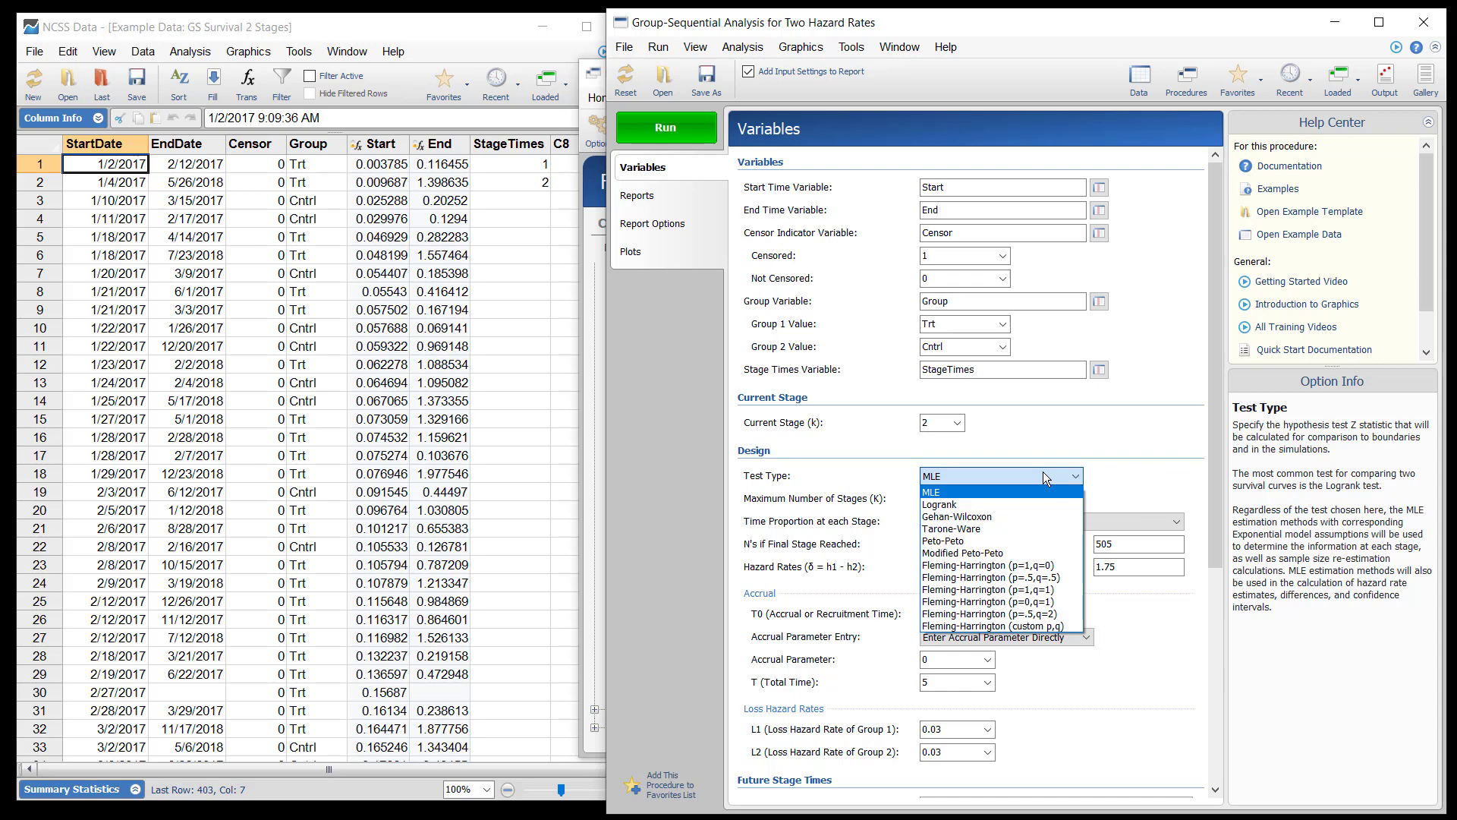
click(1043, 472)
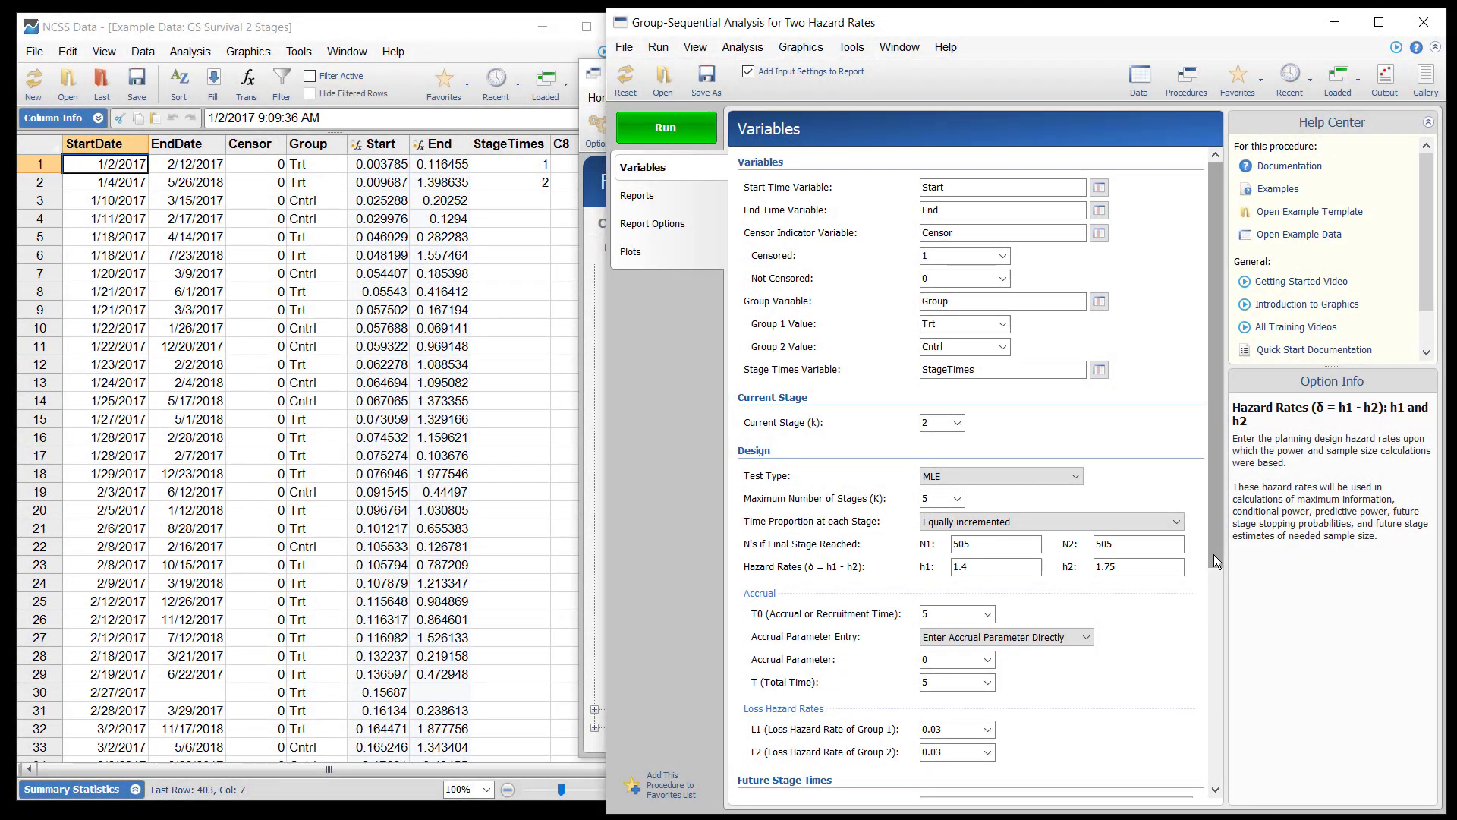
drag(1214, 554, 1214, 766)
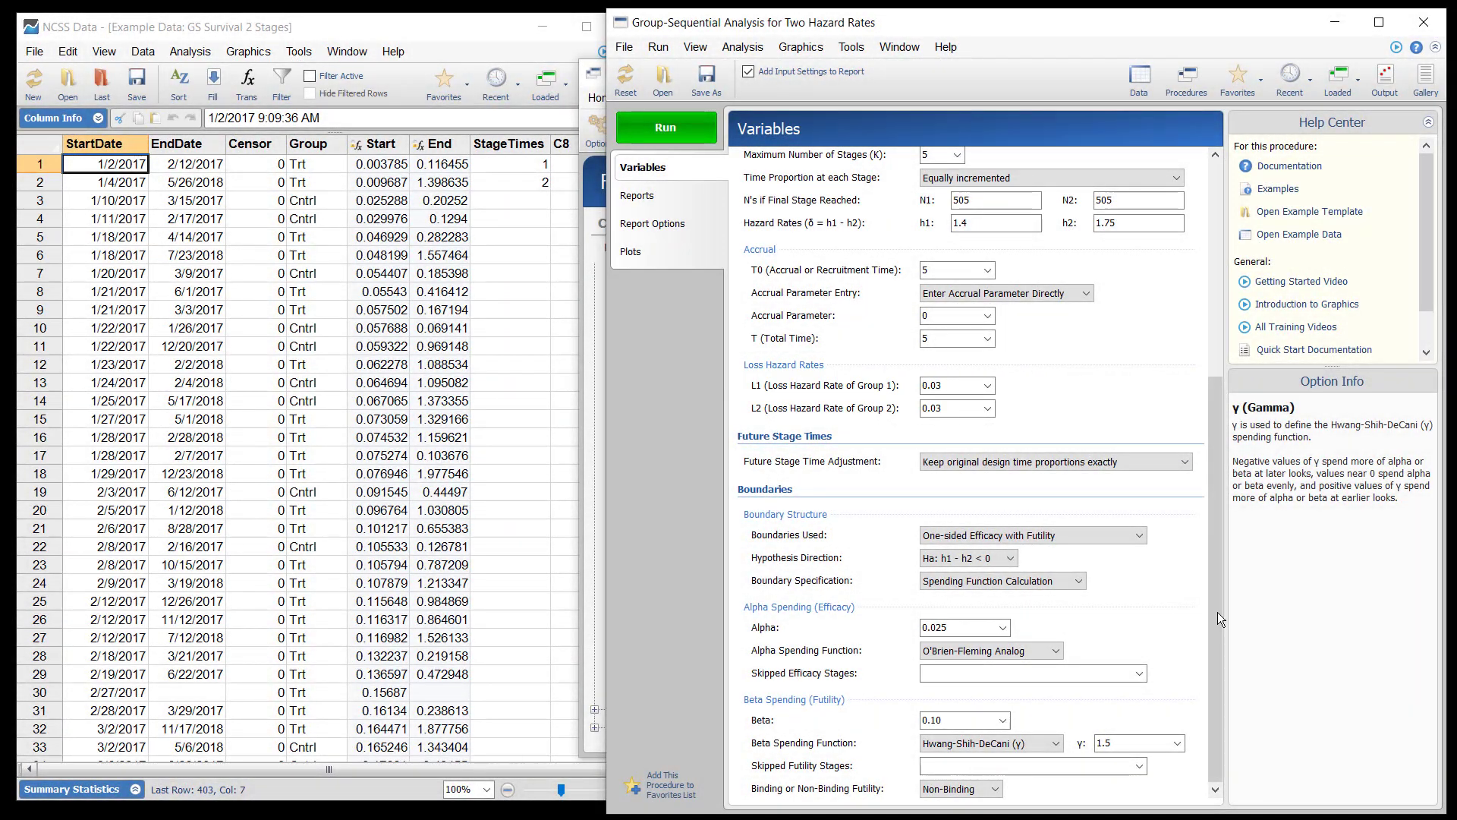
drag(1218, 612, 1206, 375)
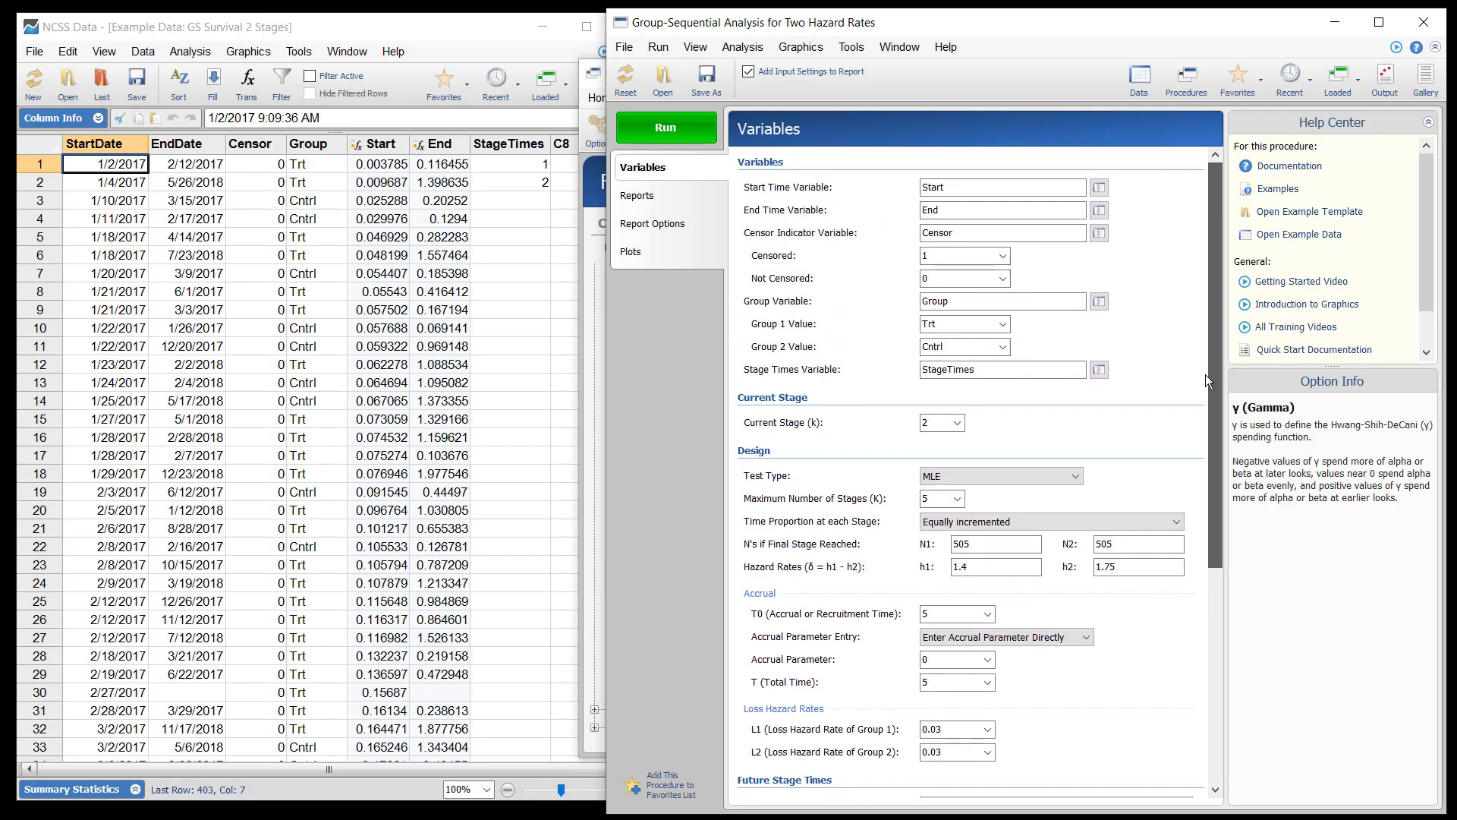
click(674, 135)
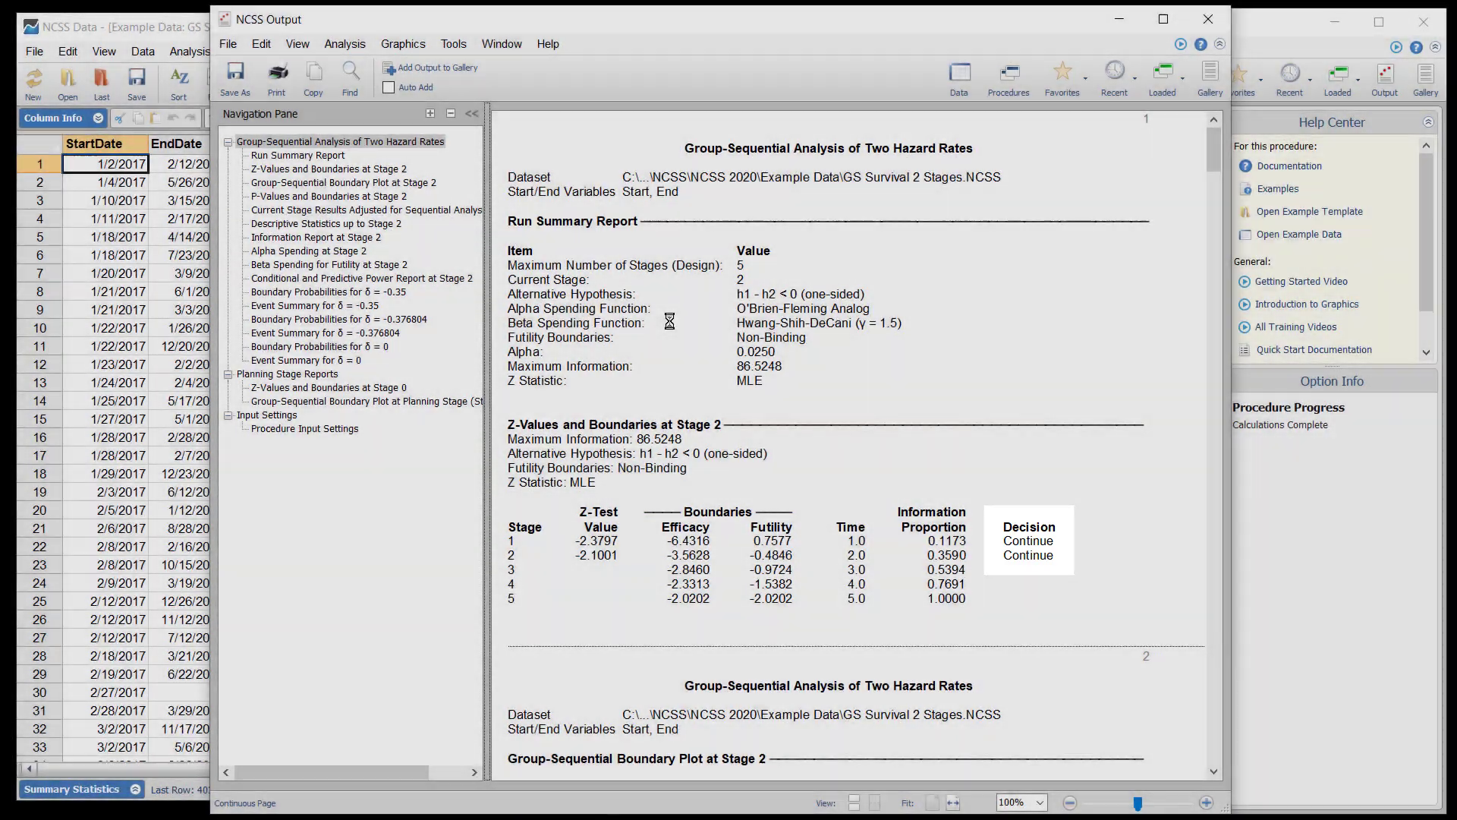
- Examine the stage 2 boundary plots, p-values and boundaries, adjusted current-stage results, and descriptive statistics in the output report
scroll(670, 322, down, 3)
scroll(671, 322, down, 5)
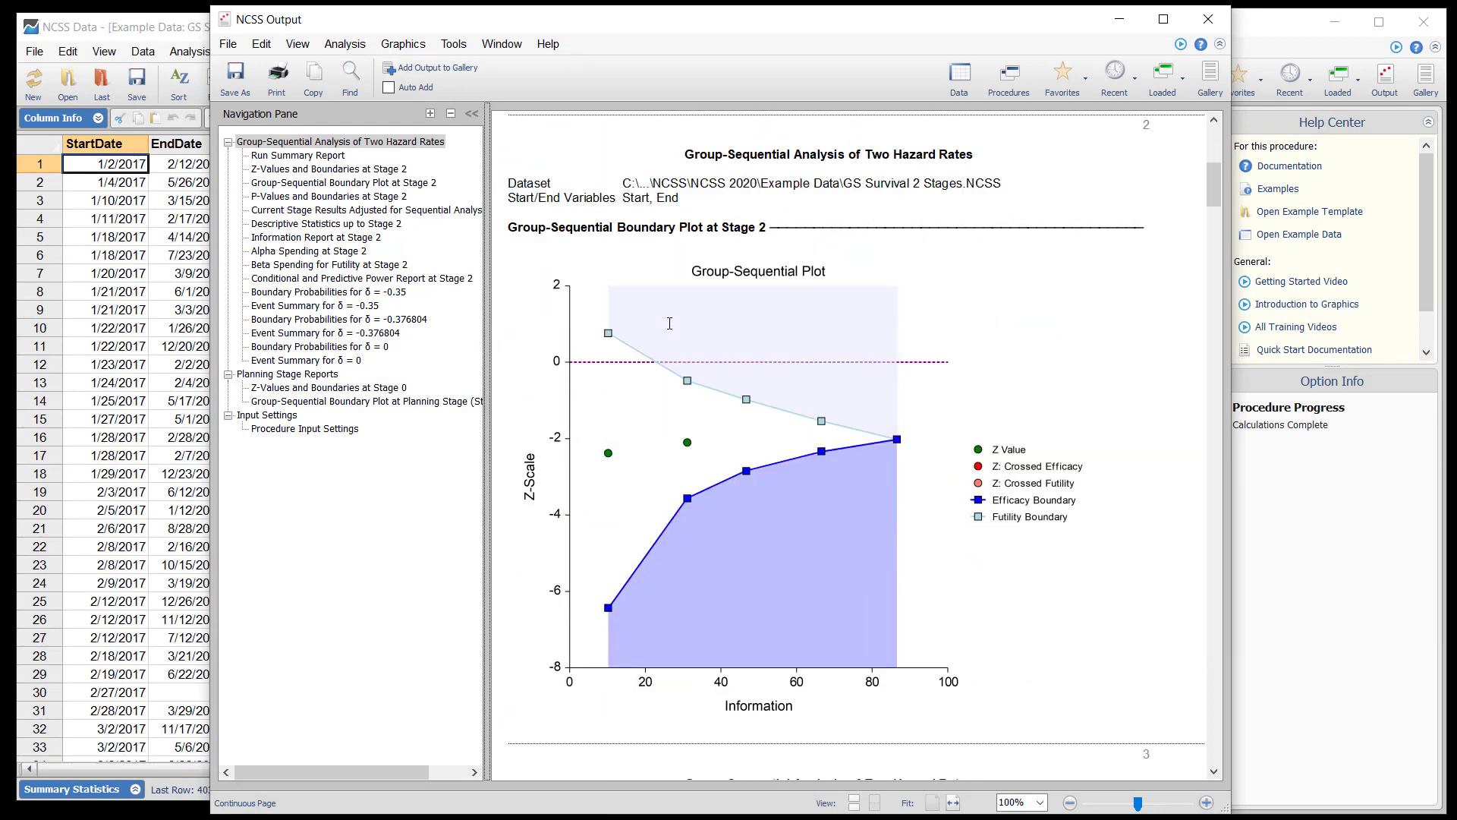
scroll(669, 323, down, 4)
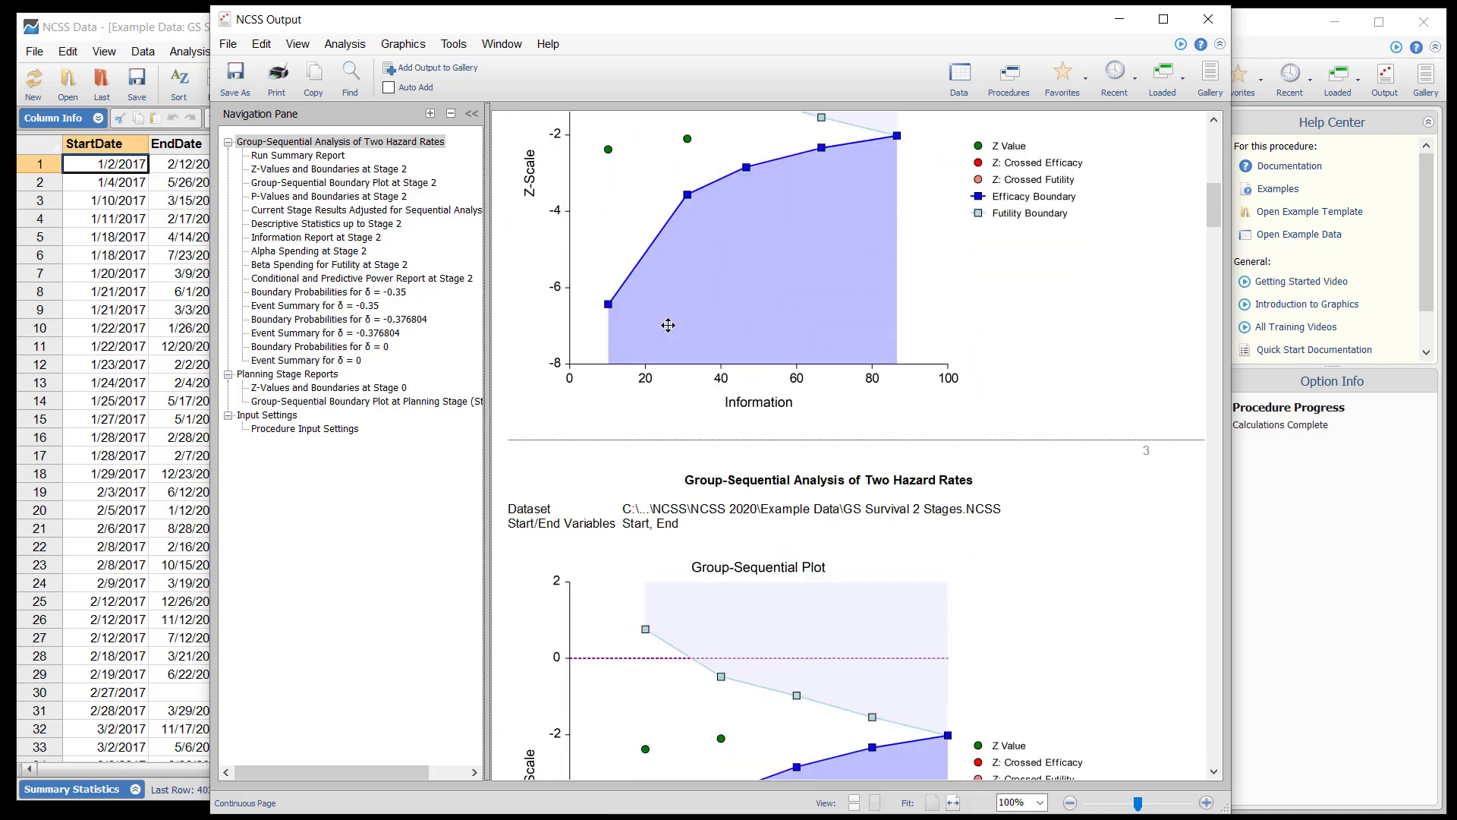
scroll(668, 325, down, 4)
scroll(668, 325, down, 5)
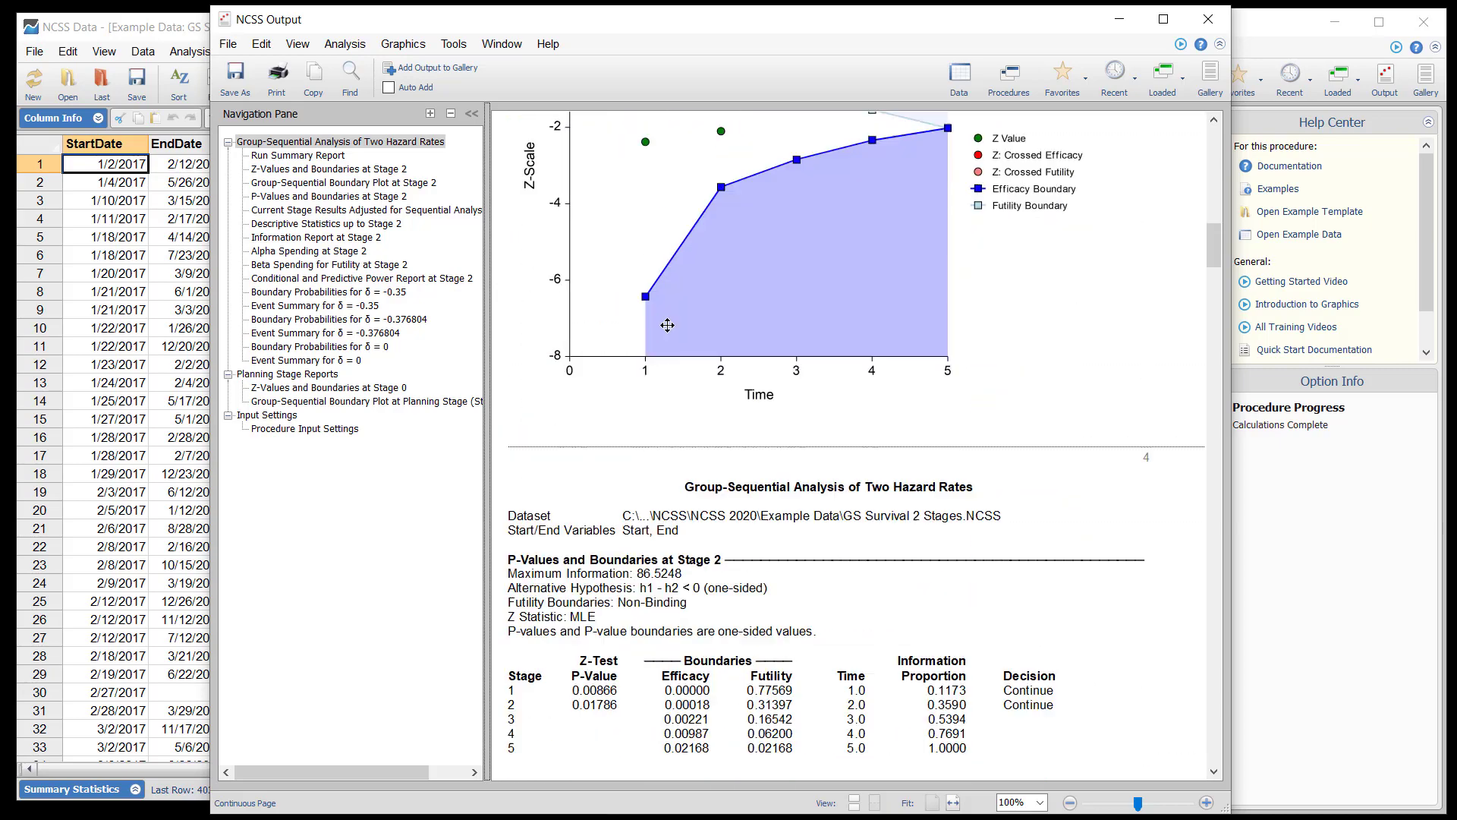
scroll(667, 325, down, 1)
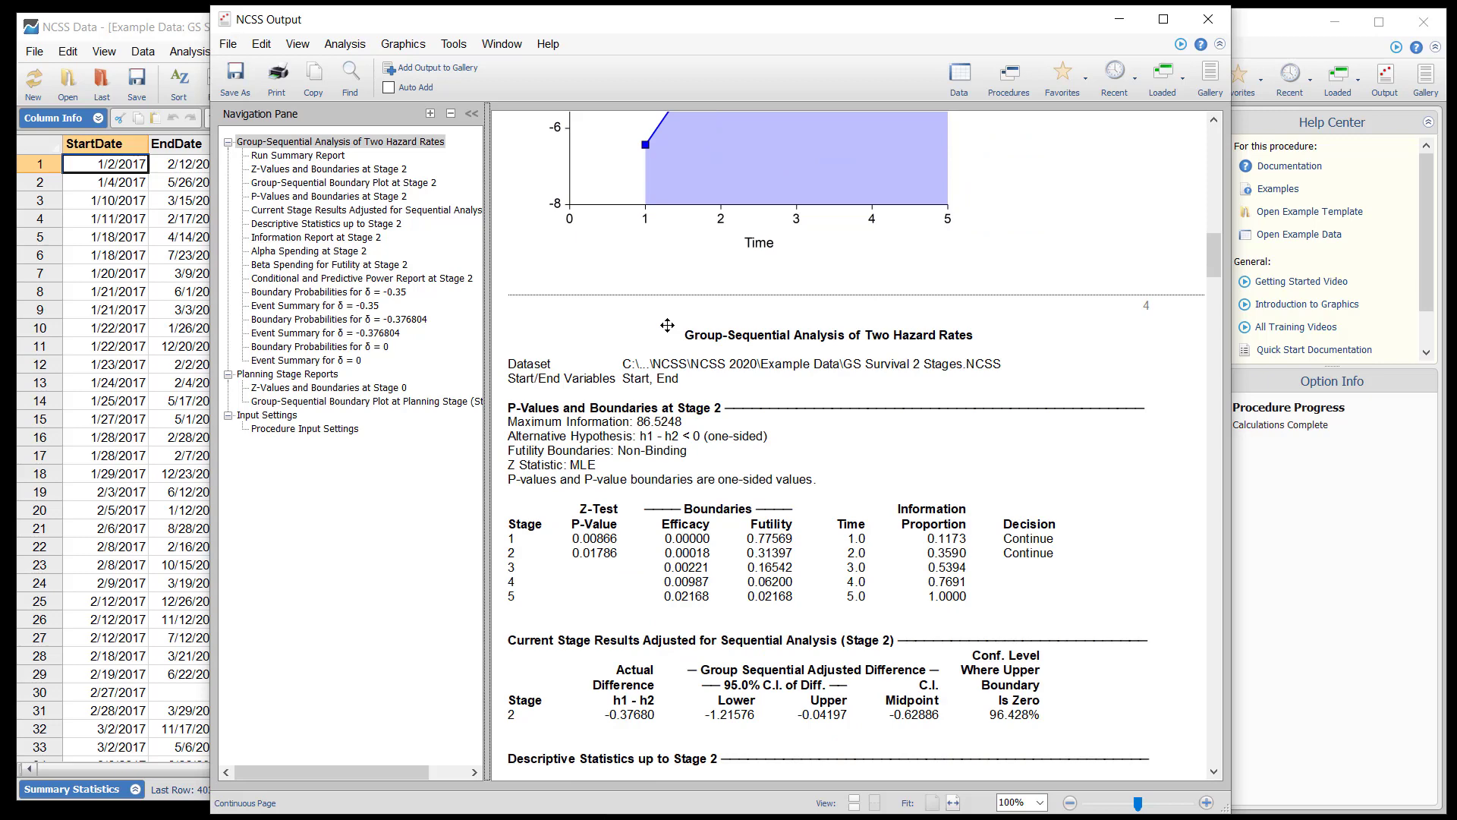
scroll(667, 325, down, 5)
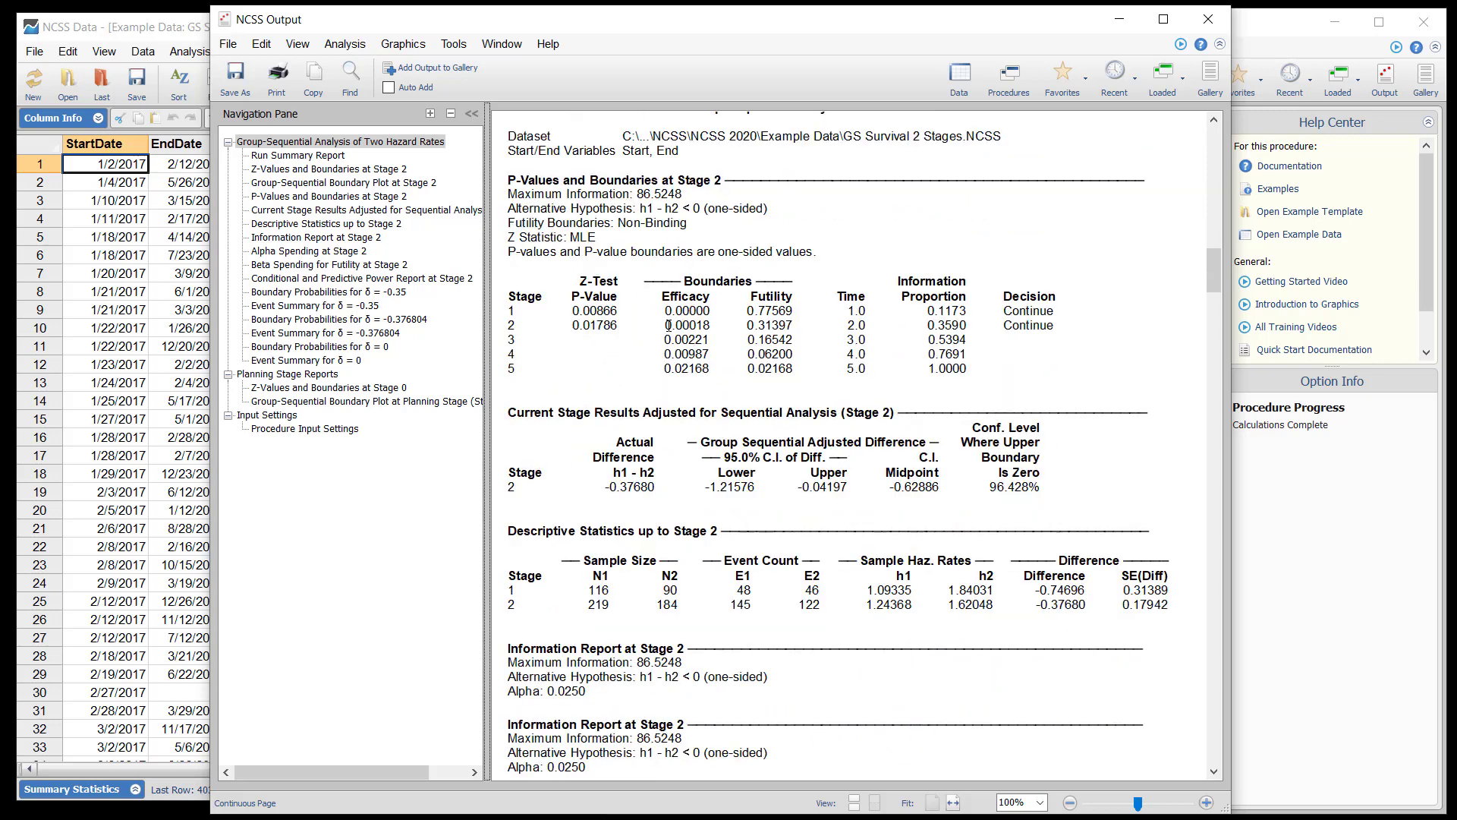
scroll(668, 324, down, 1)
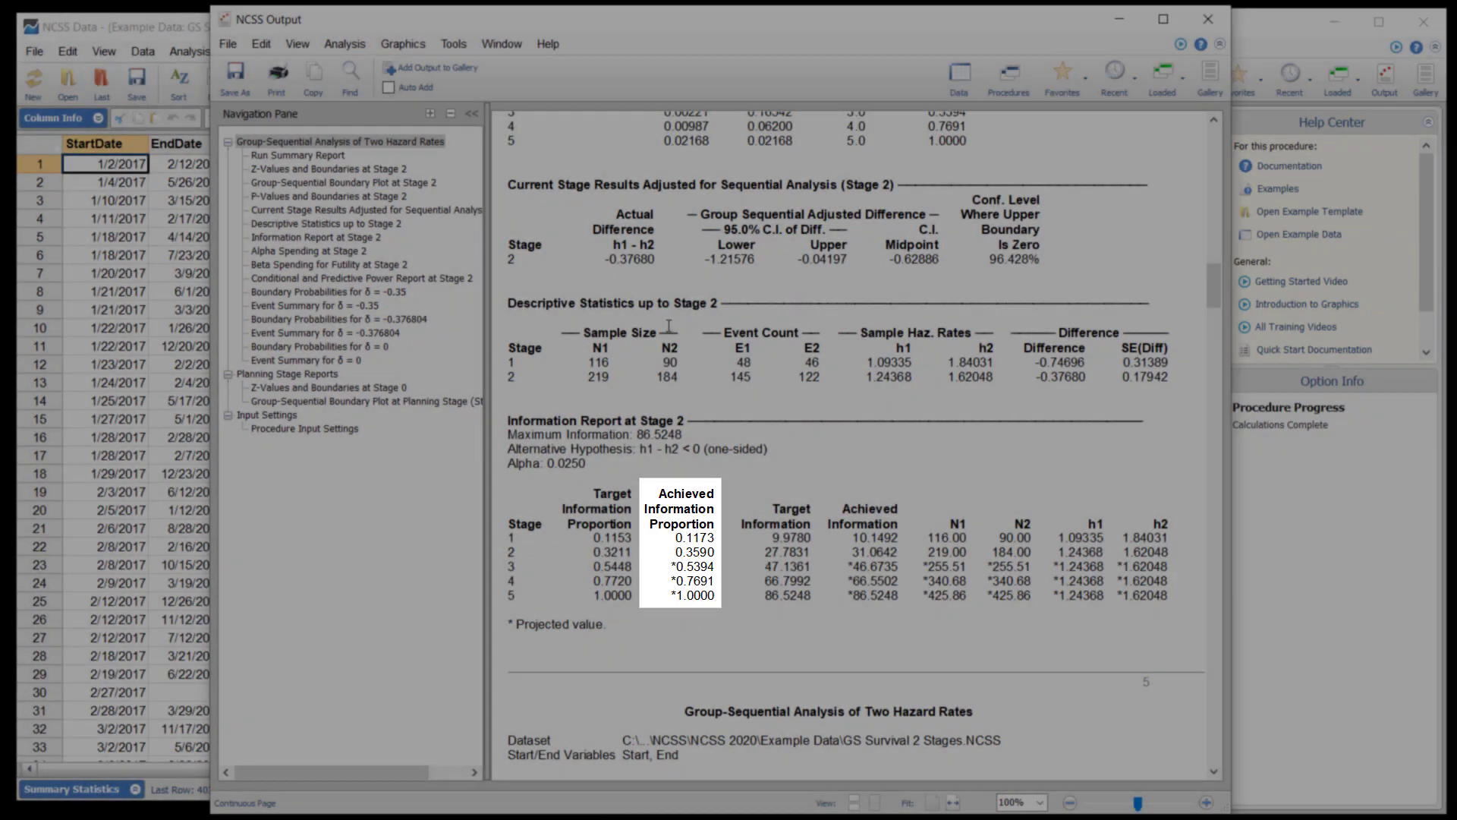
- Examine the stage 2 information, alpha and beta spending, conditional power, boundary probability and event summary reports, and close the output
scroll(669, 324, down, 3)
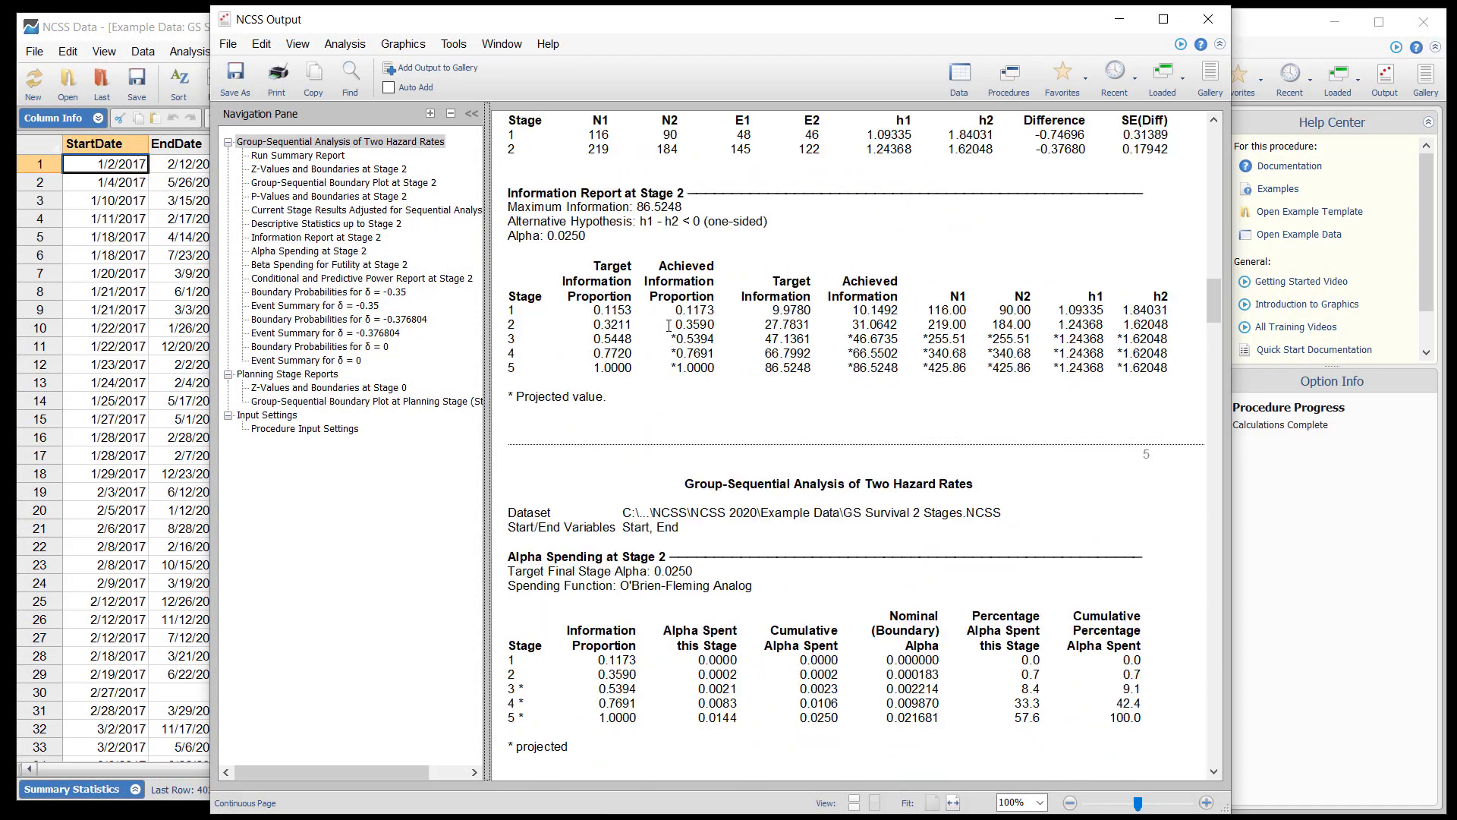
scroll(669, 325, down, 3)
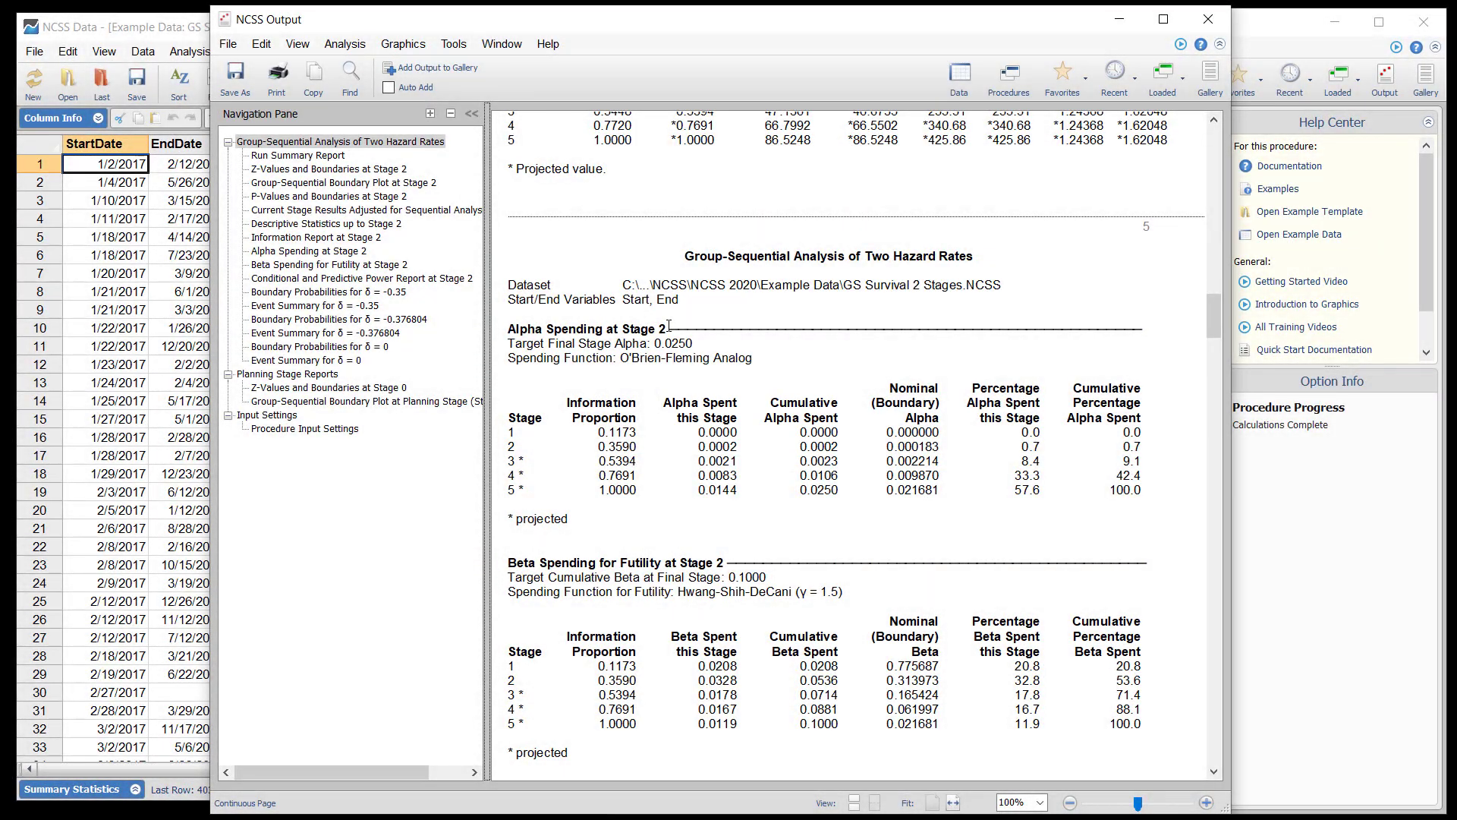
scroll(668, 325, down, 2)
scroll(668, 324, down, 4)
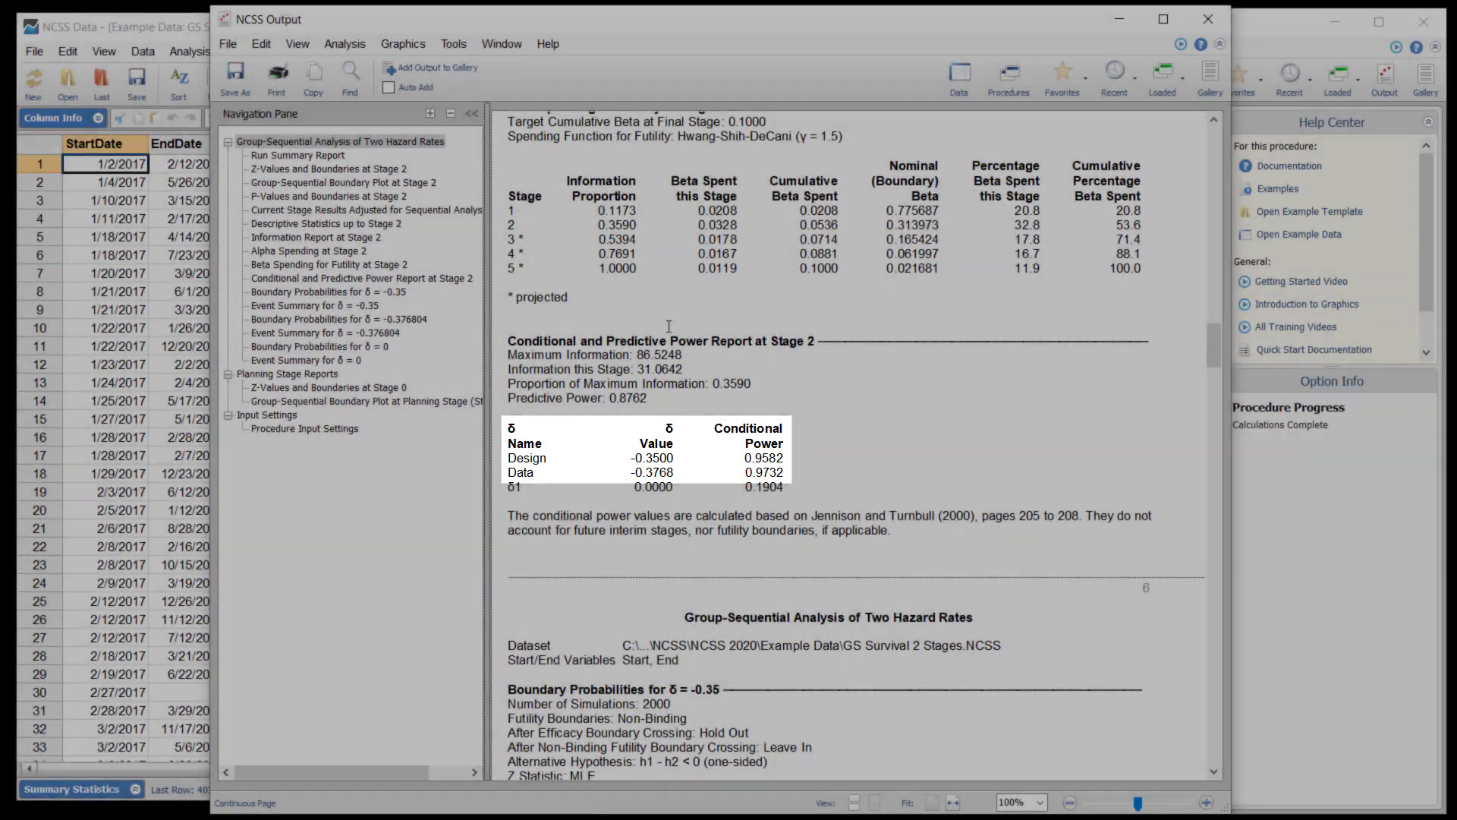
scroll(669, 326, down, 3)
scroll(668, 327, down, 5)
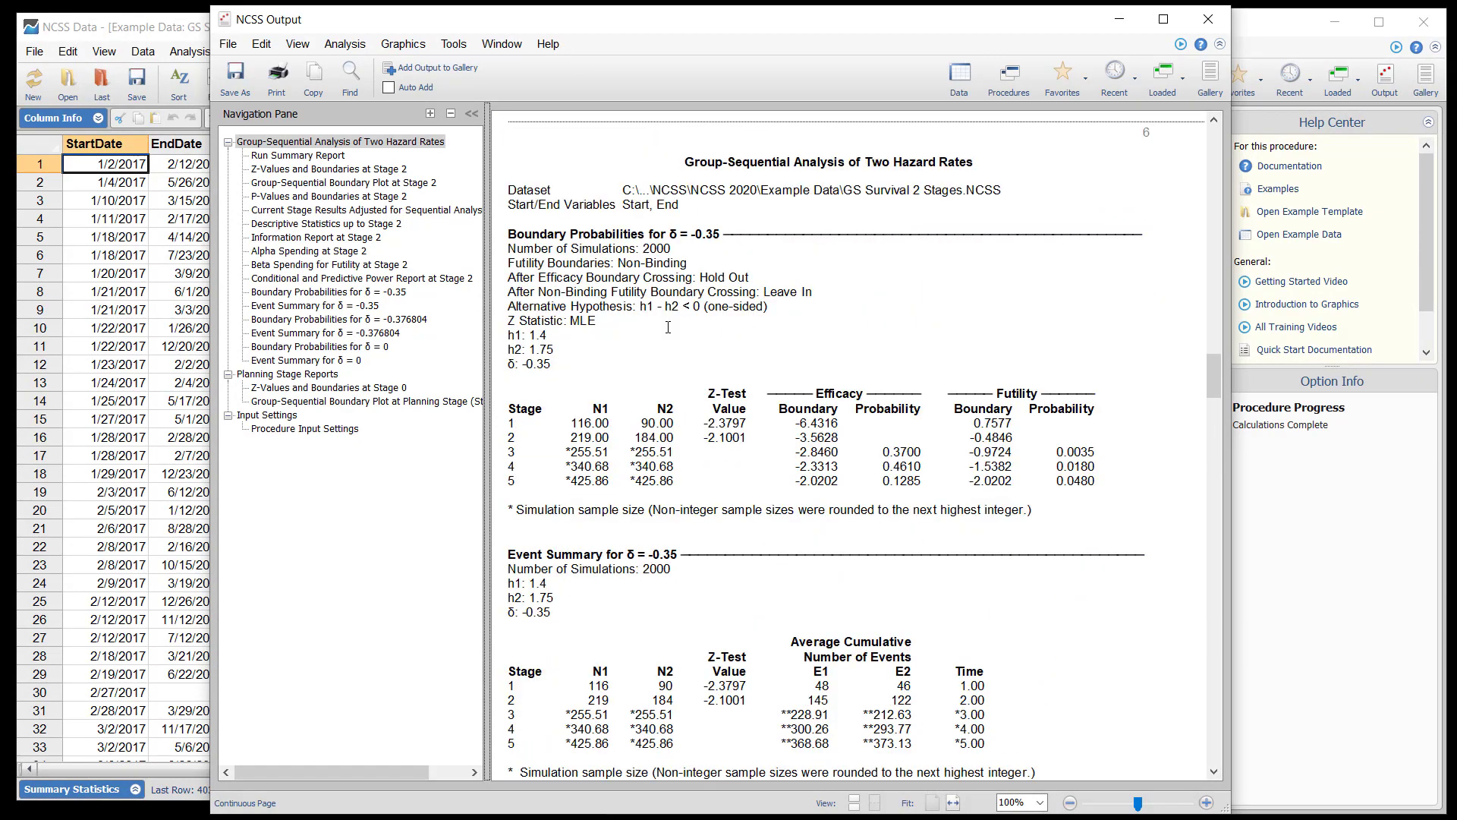
scroll(668, 327, down, 1)
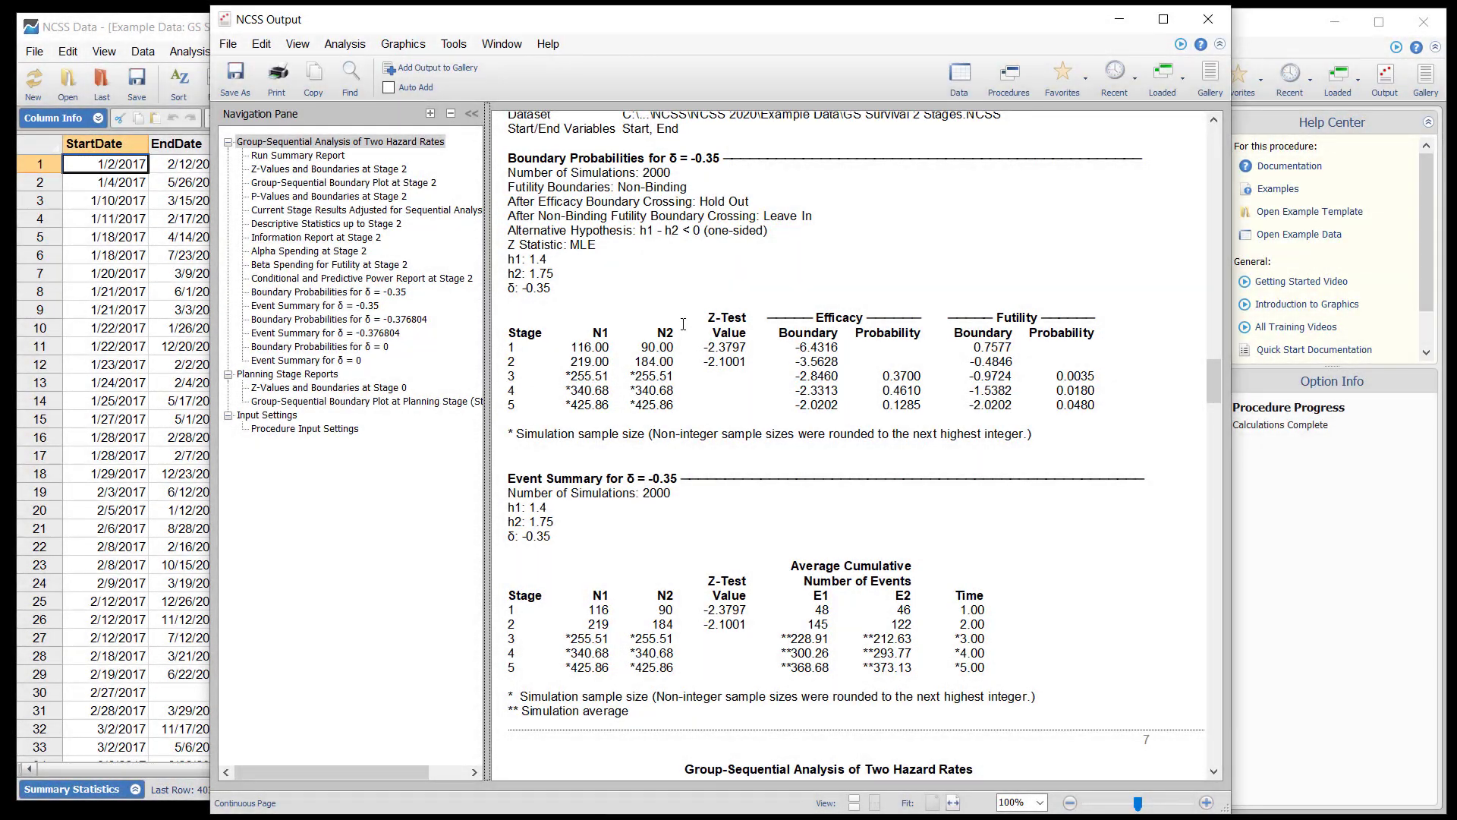
scroll(683, 324, down, 5)
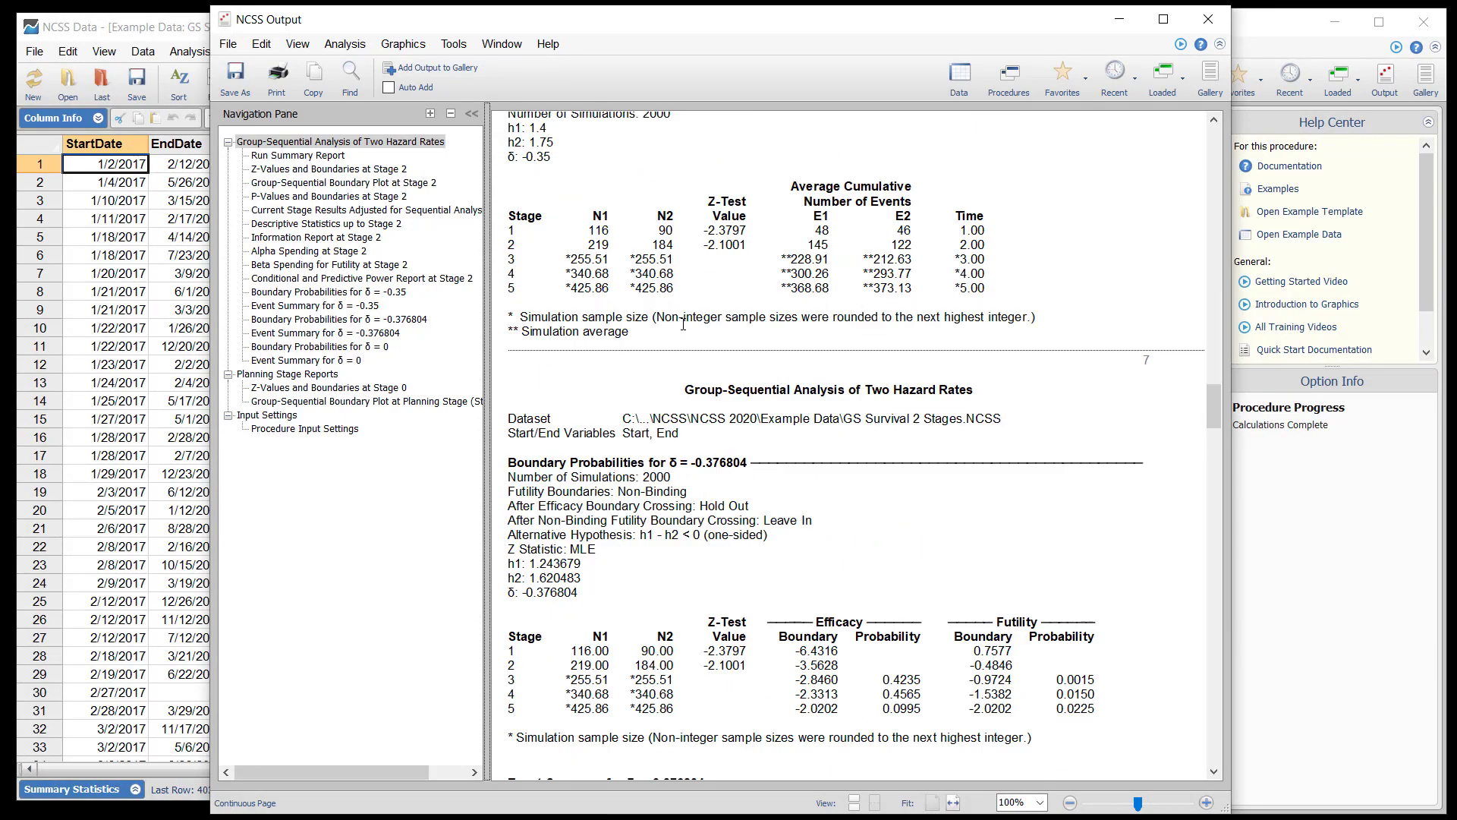
scroll(681, 326, down, 4)
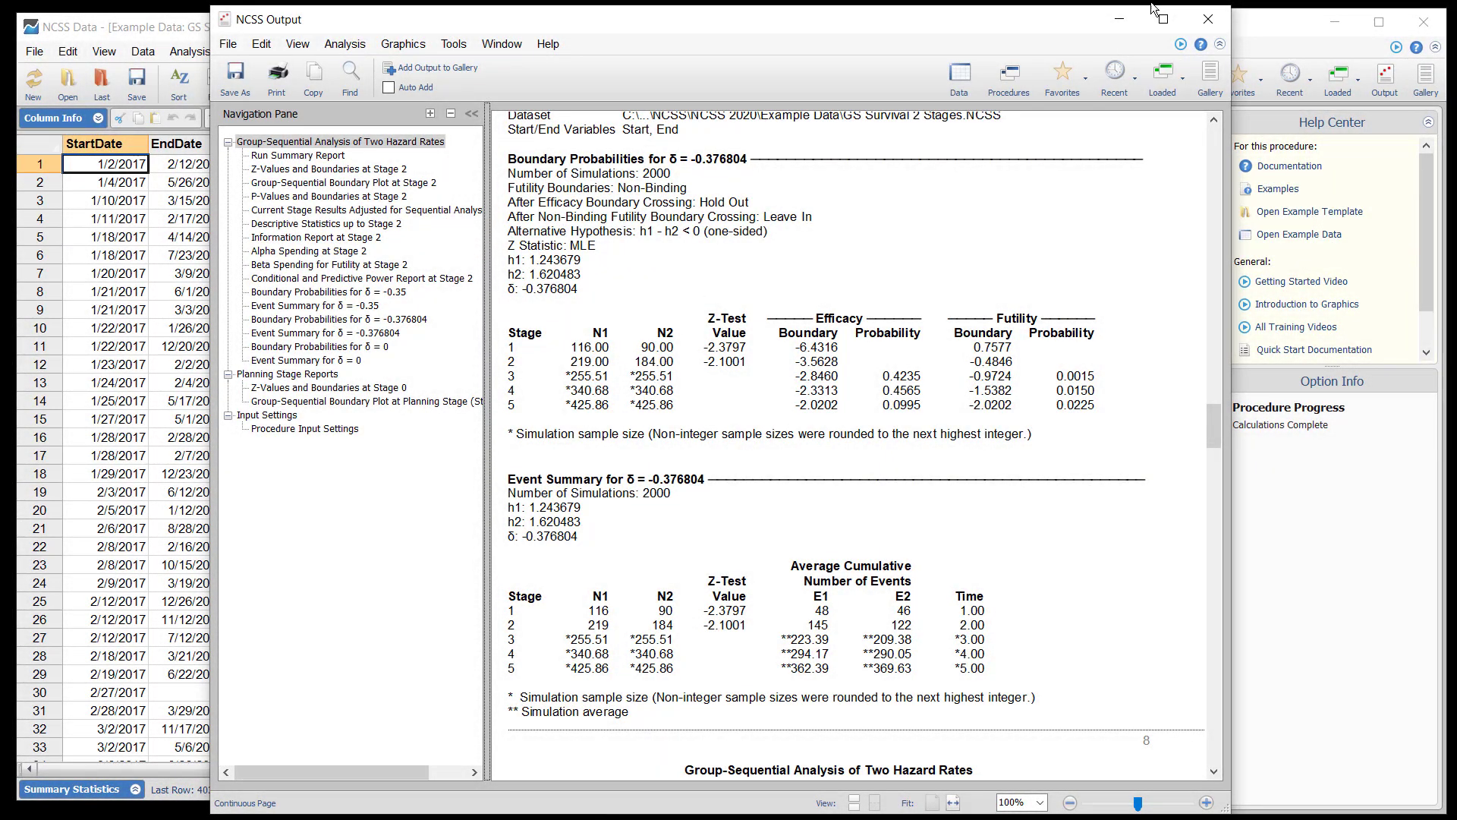
click(1207, 21)
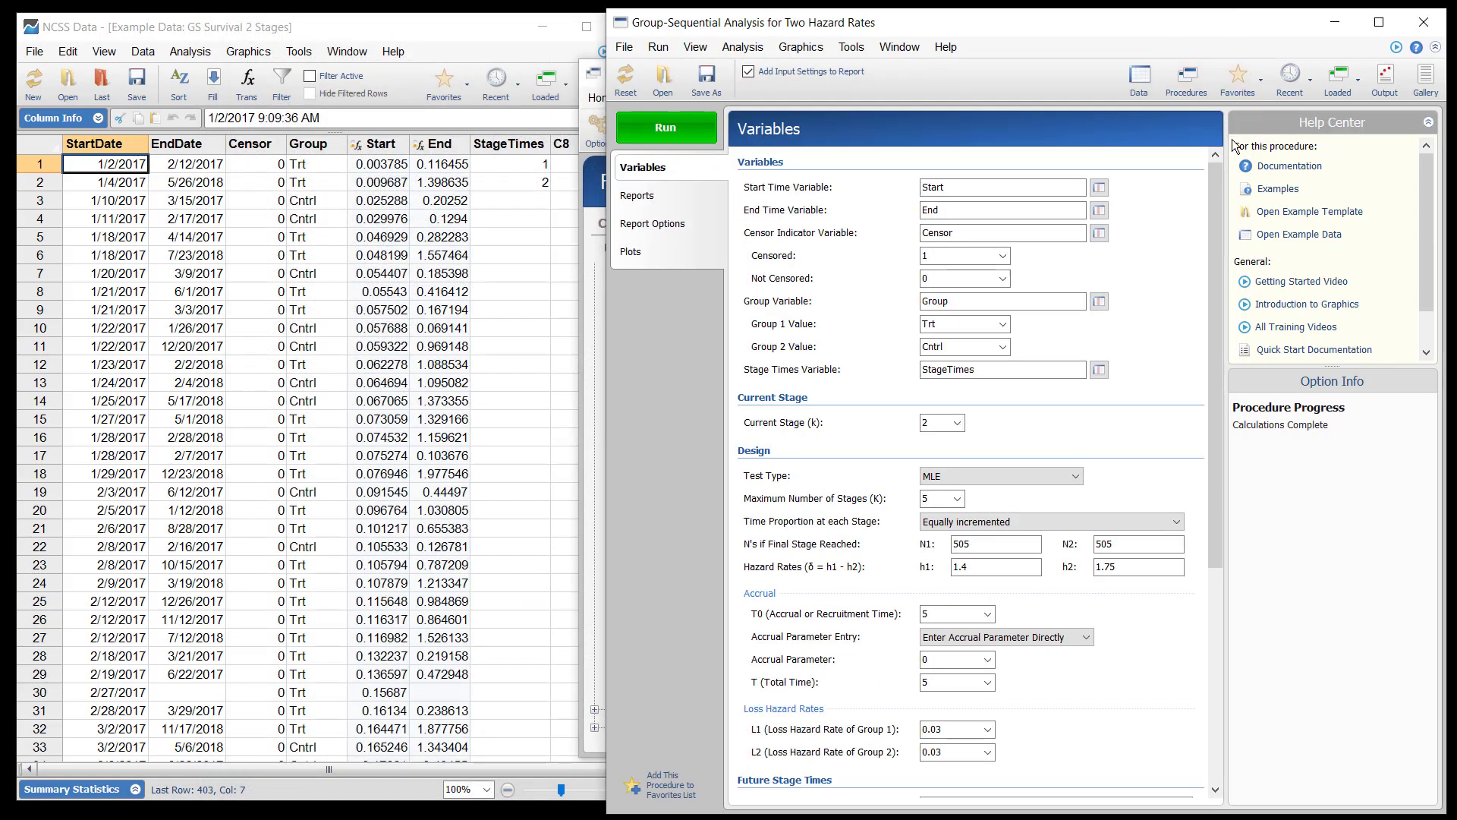
- Open the GS Survival example dataset and inspect its StageTimes column in the data table
click(1266, 236)
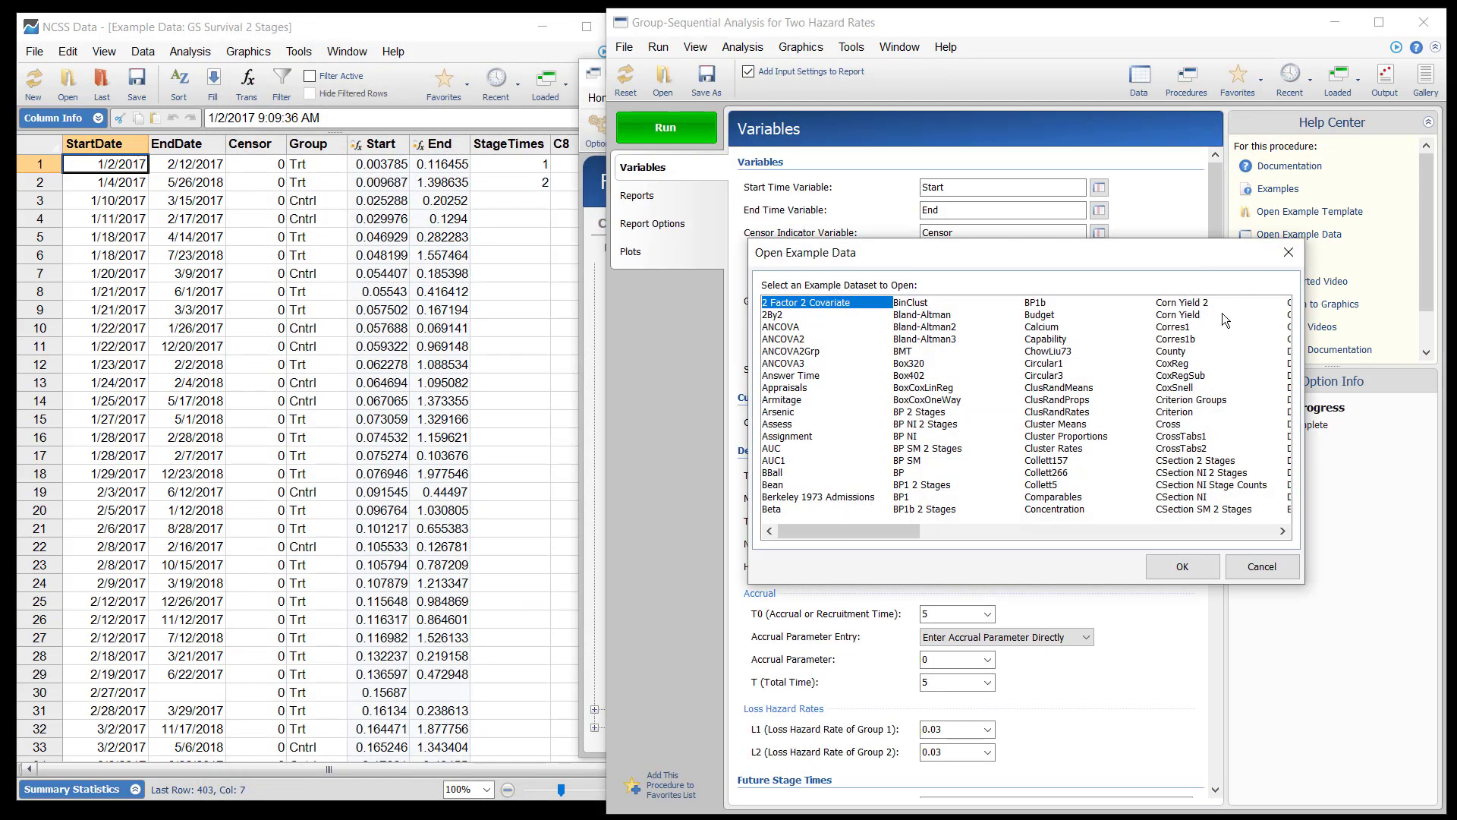
click(1167, 531)
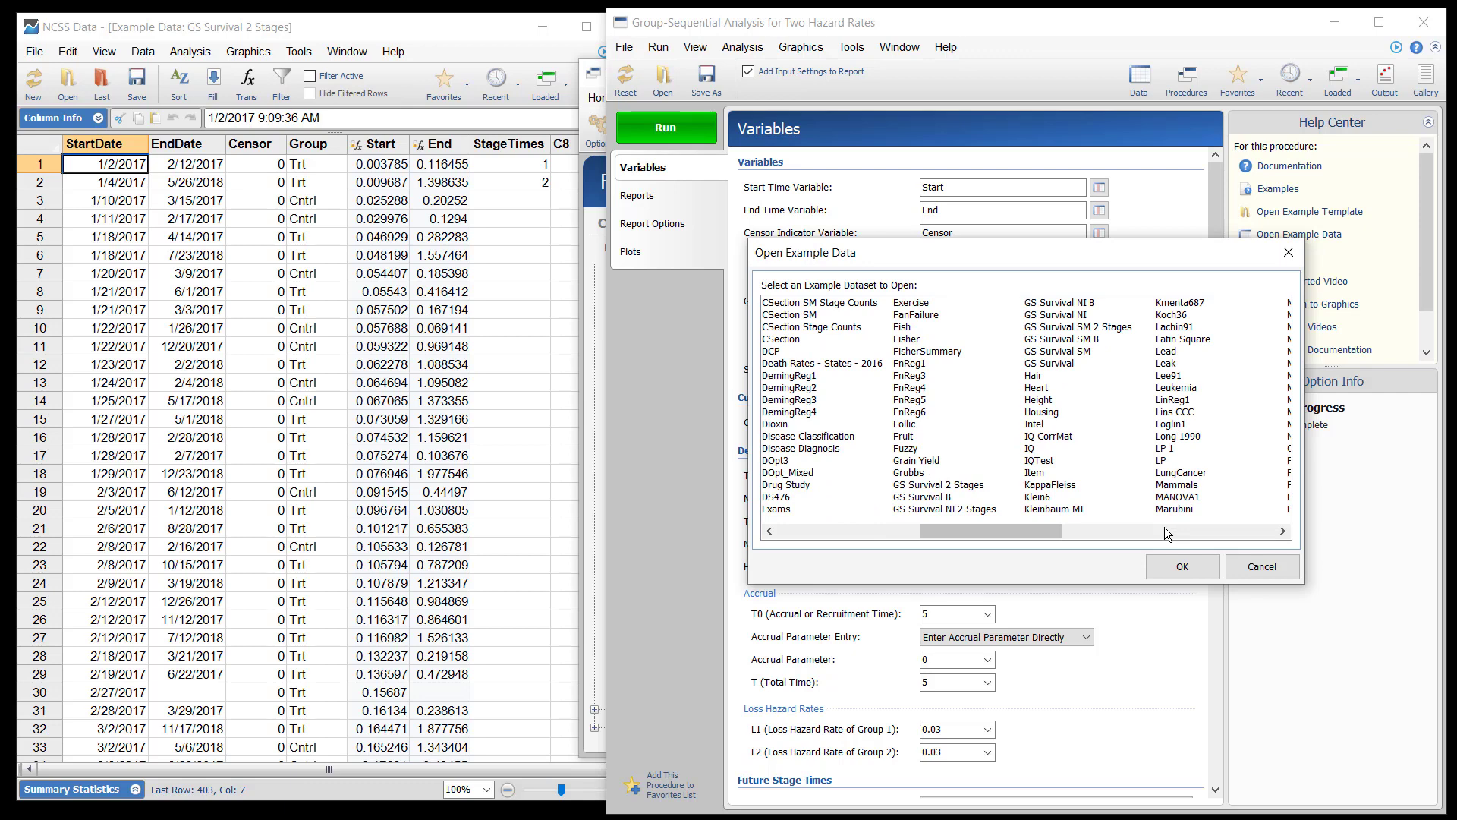
click(1053, 366)
click(1157, 566)
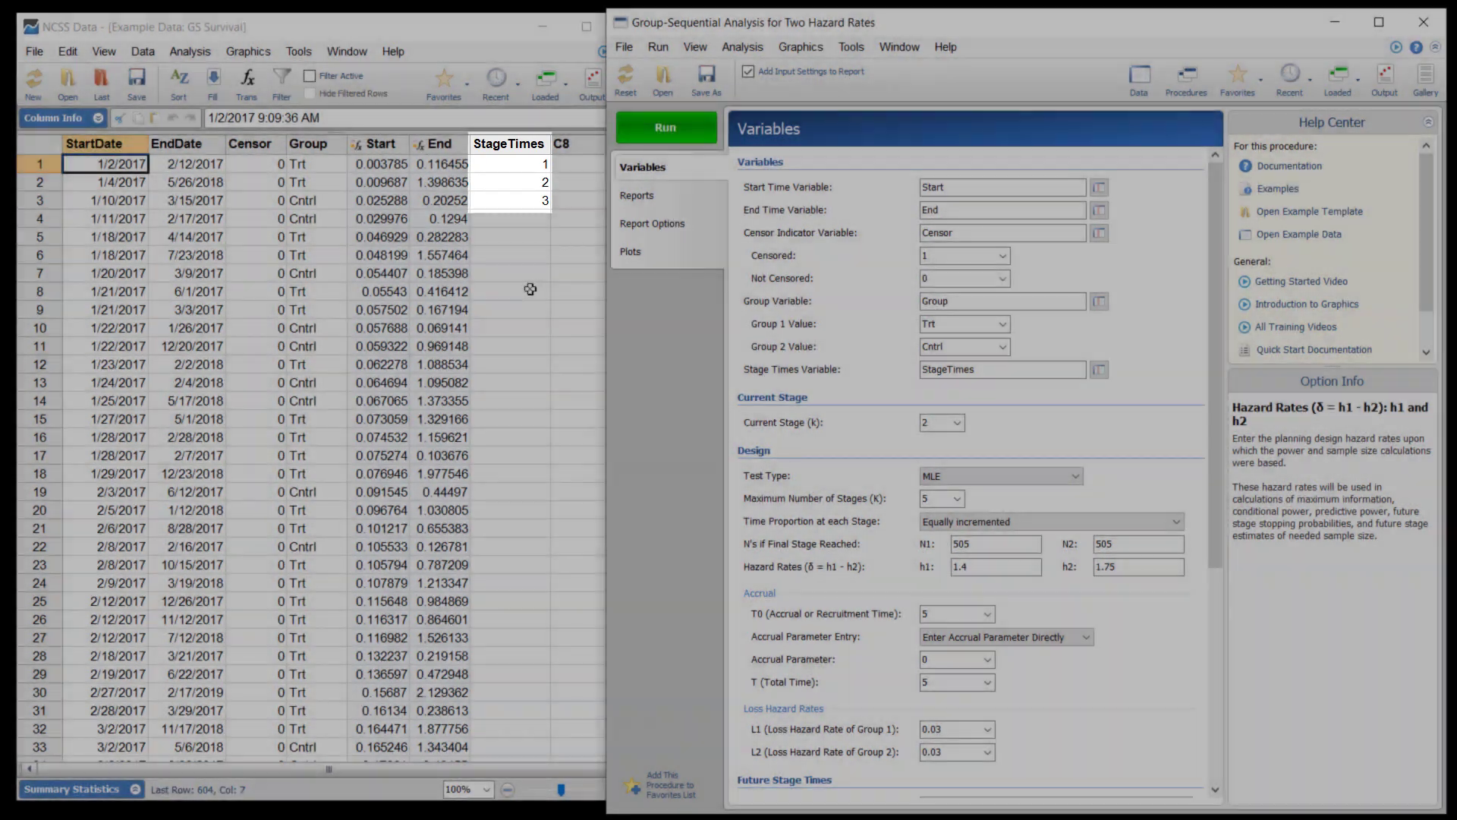
click(527, 290)
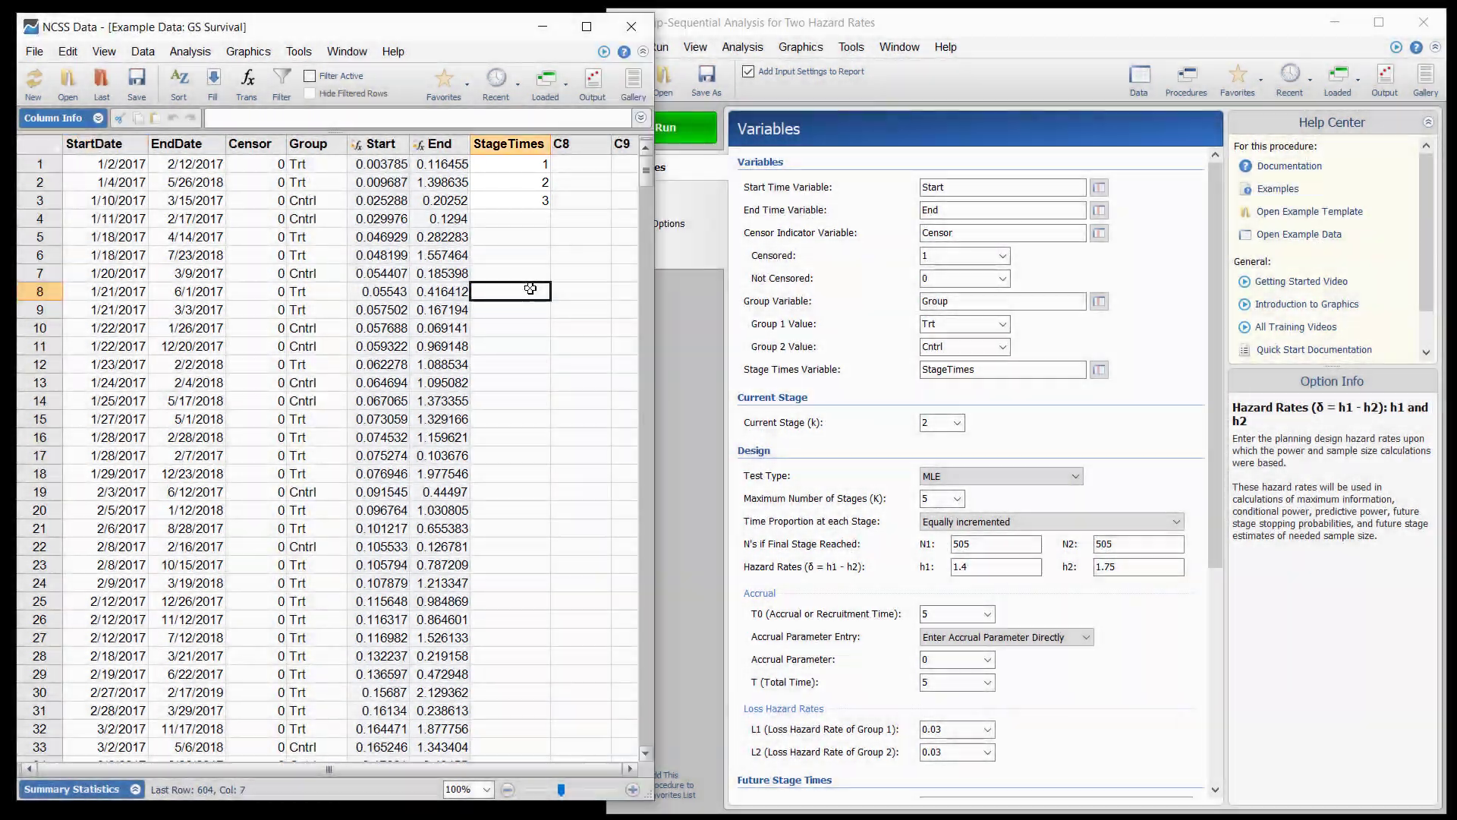
drag(646, 170, 612, 166)
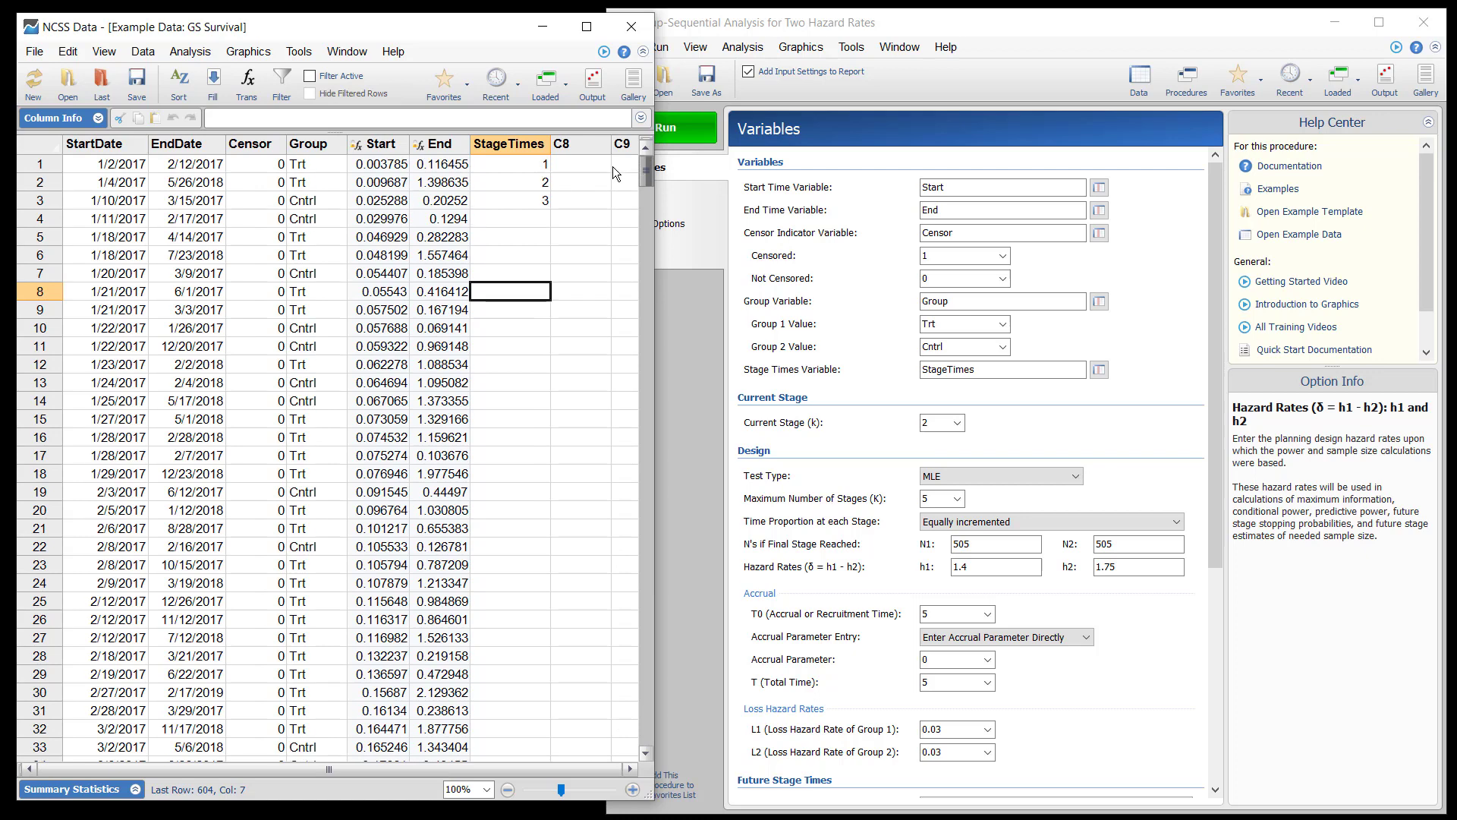
- Set the current stage to 3 and run the group-sequential analysis of two hazard rates
click(903, 27)
click(927, 422)
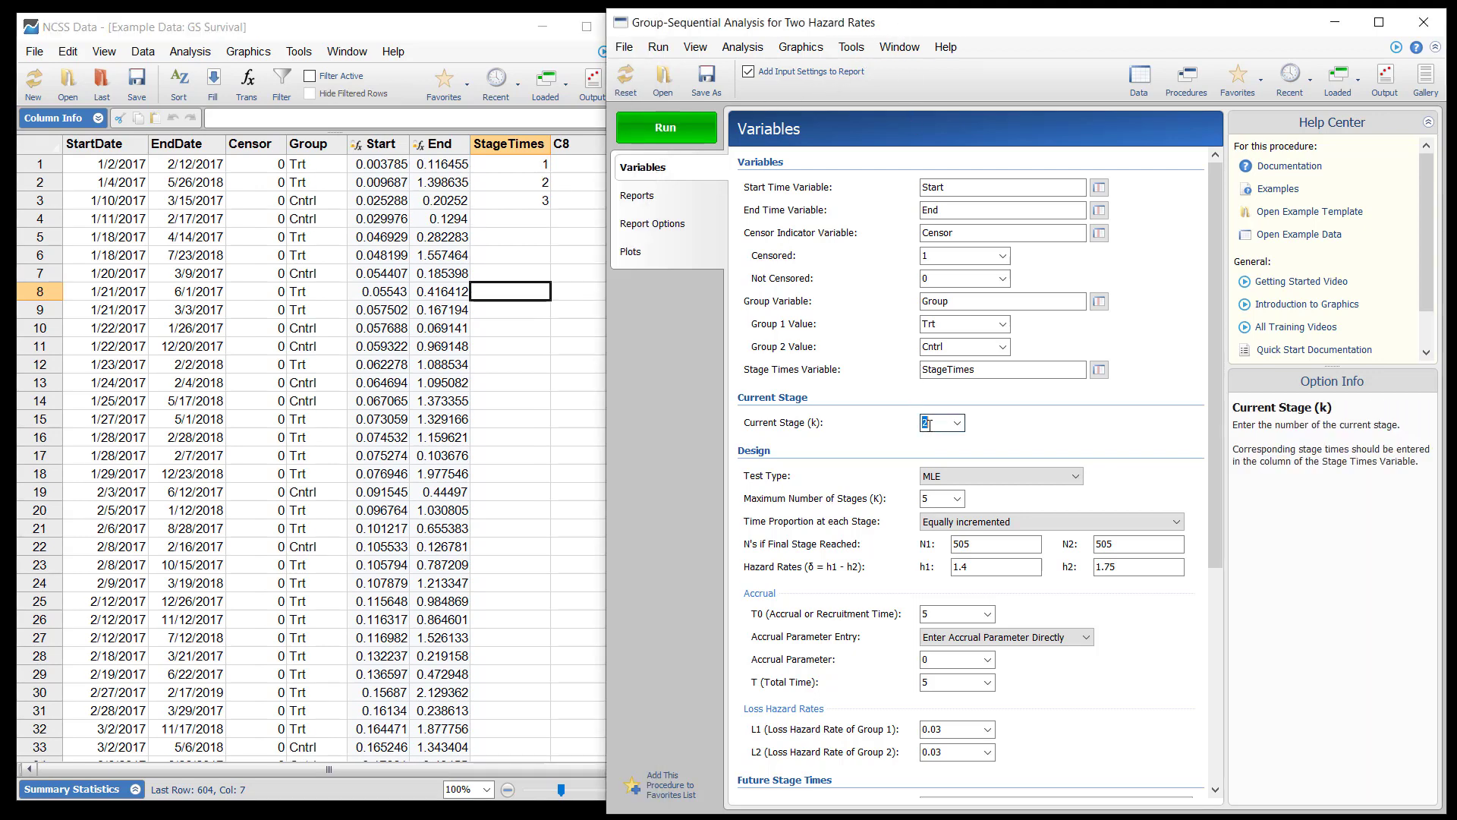
text(3)
click(662, 127)
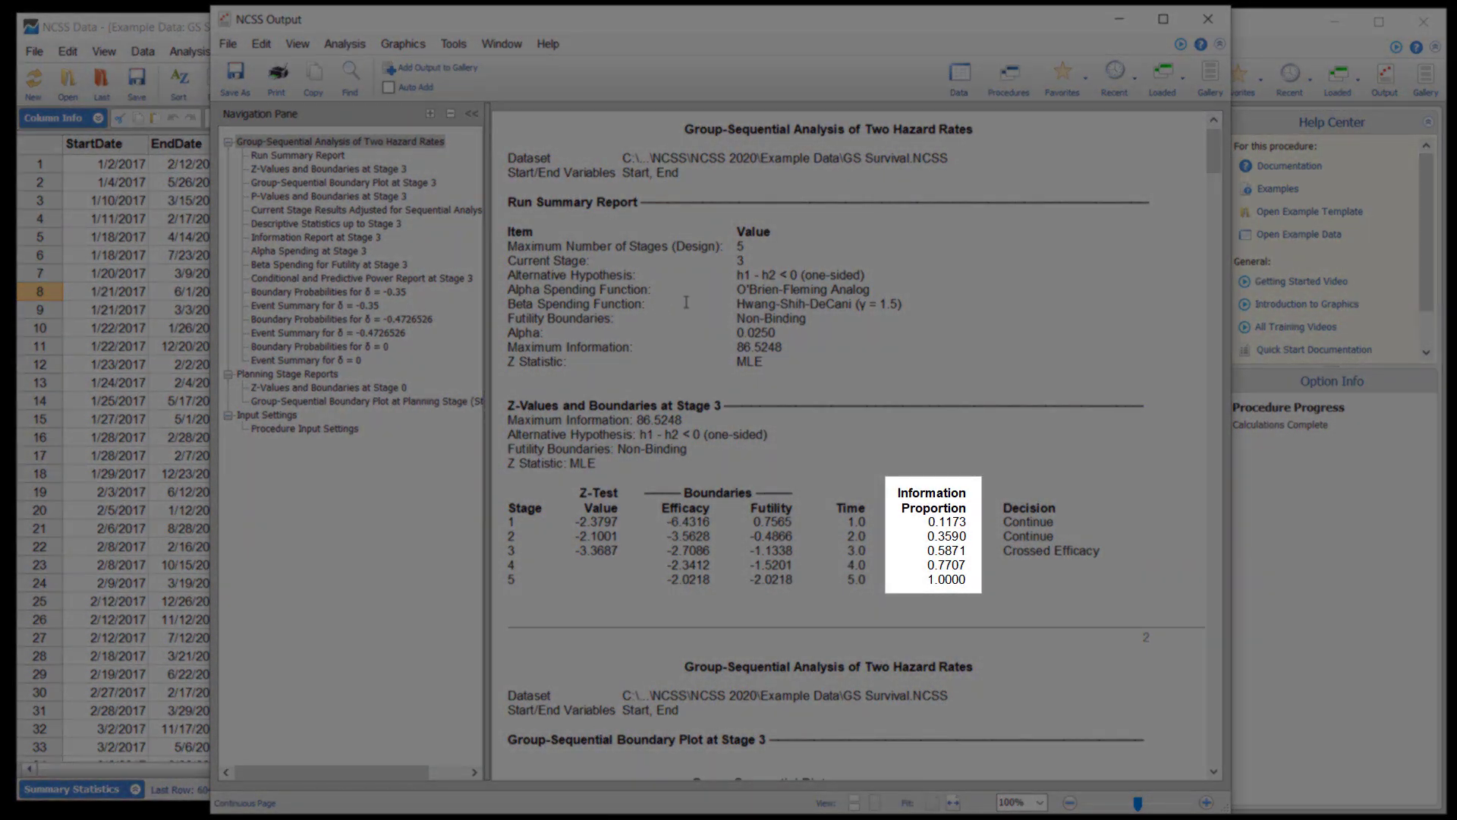
- Examine the stage 3 boundaries and decisions, group-sequential plots, p-values and adjusted results, and close the output
scroll(911, 341, down, 3)
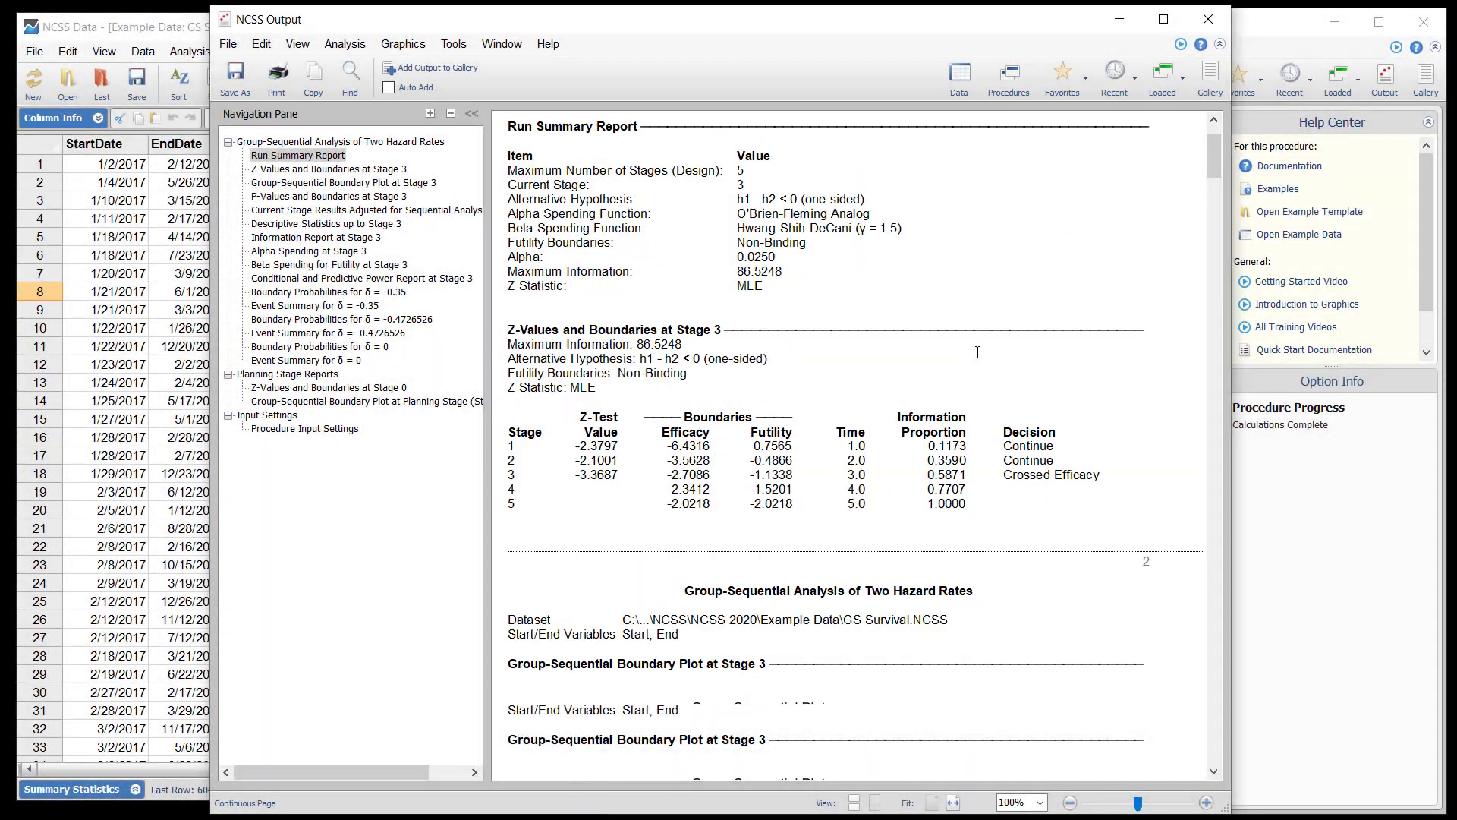
scroll(972, 352, down, 3)
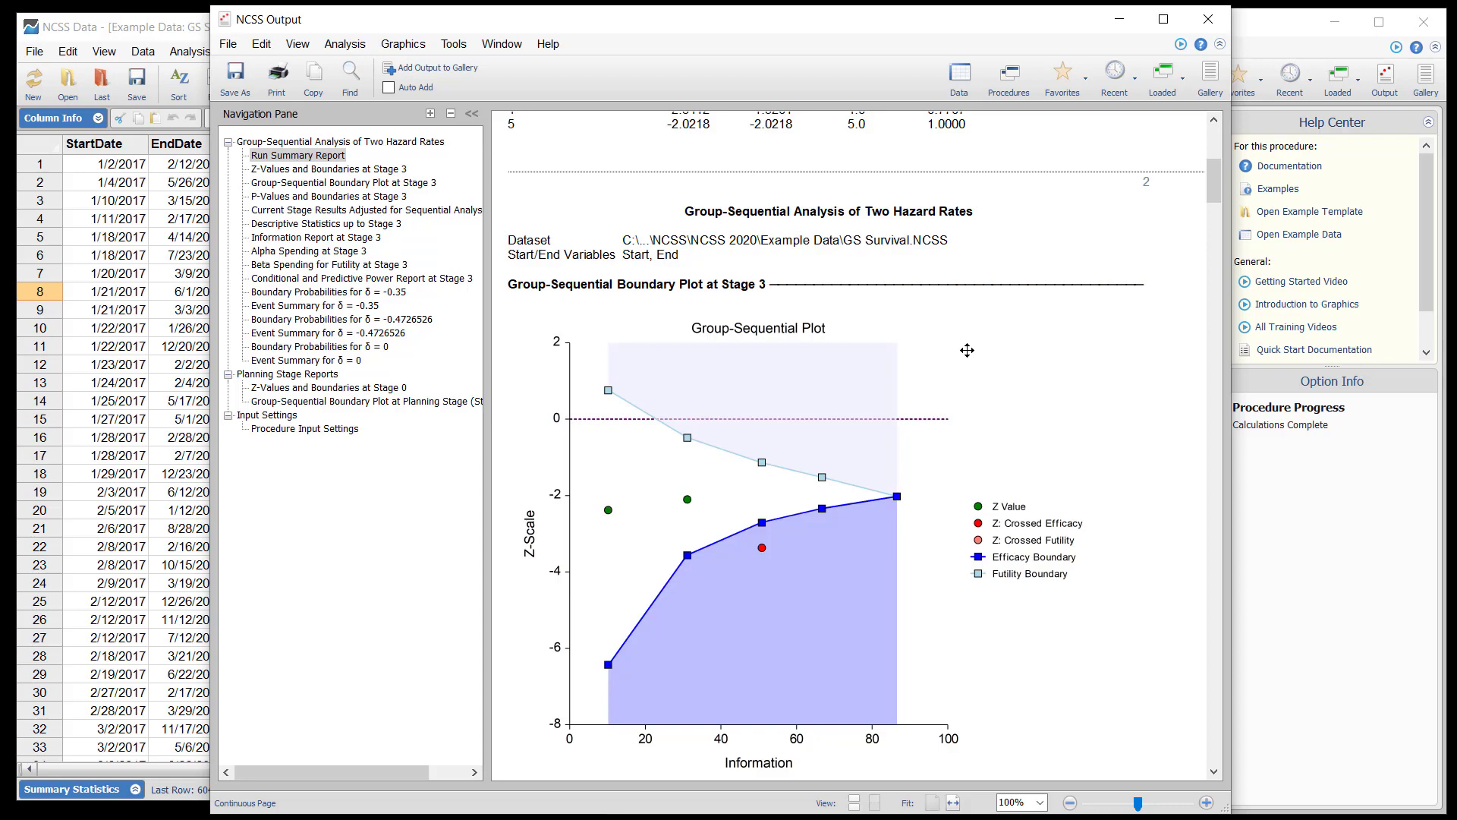
scroll(966, 350, down, 9)
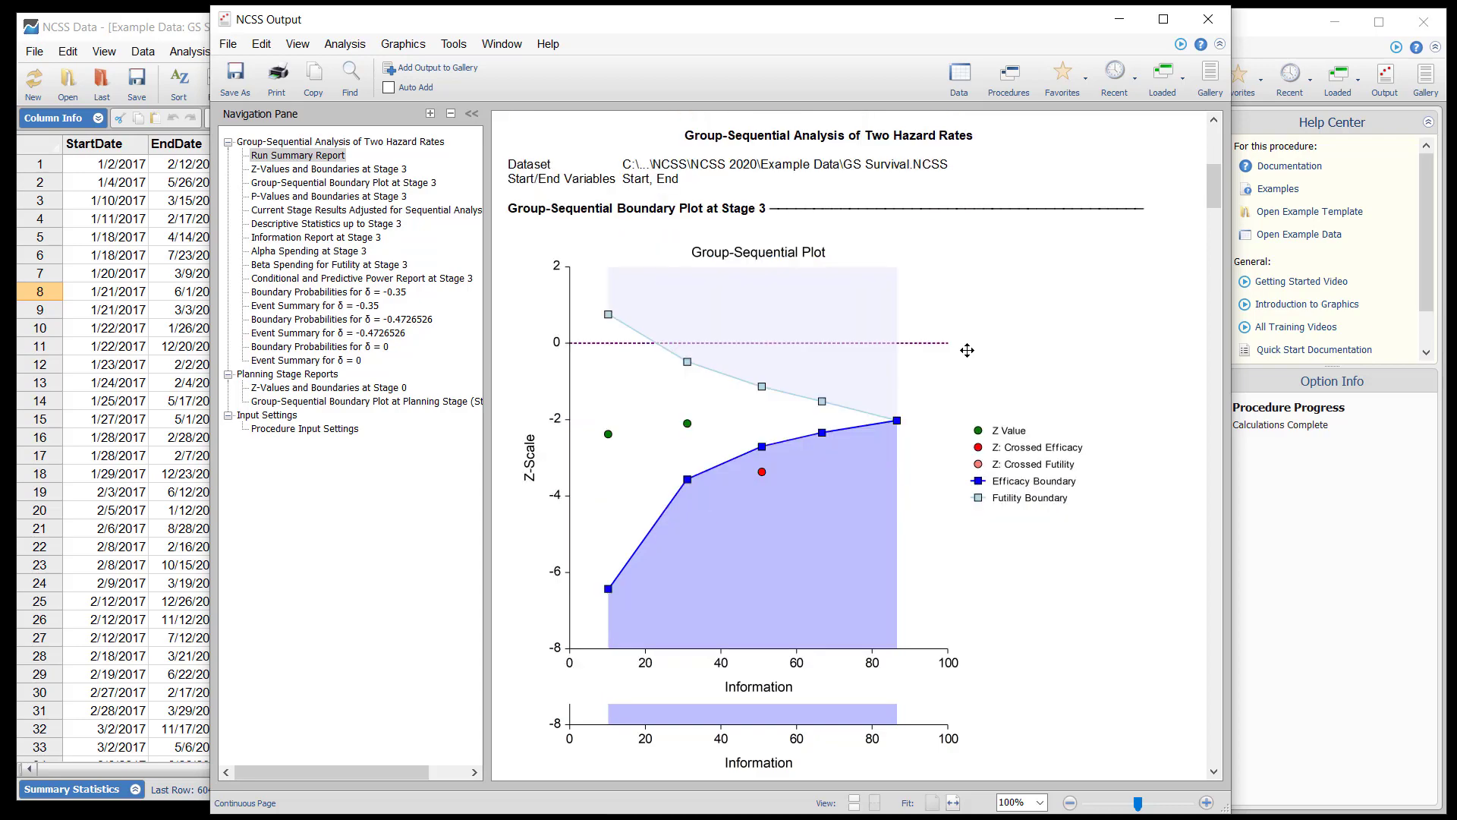
scroll(967, 349, down, 8)
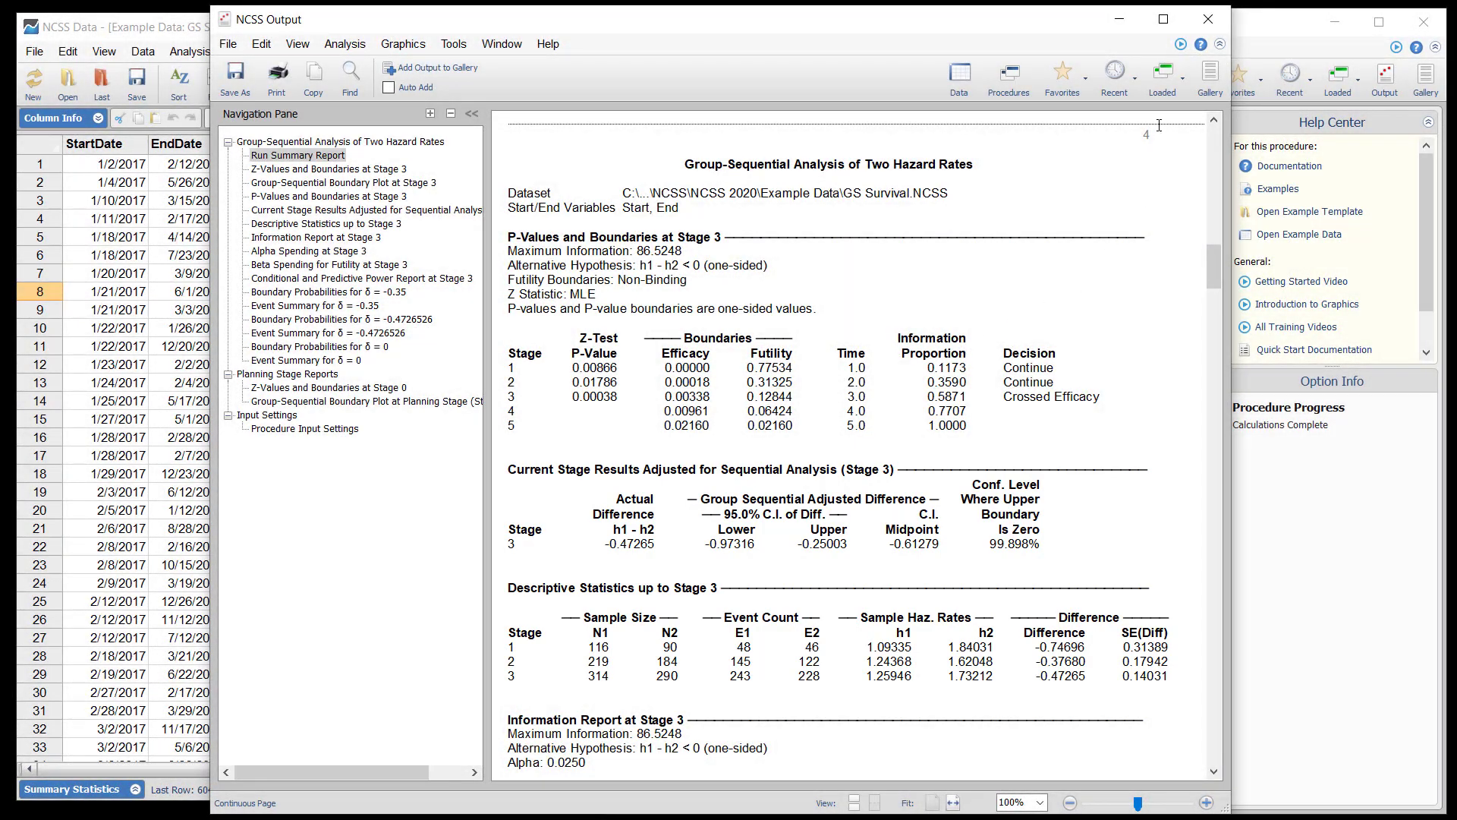
click(1206, 20)
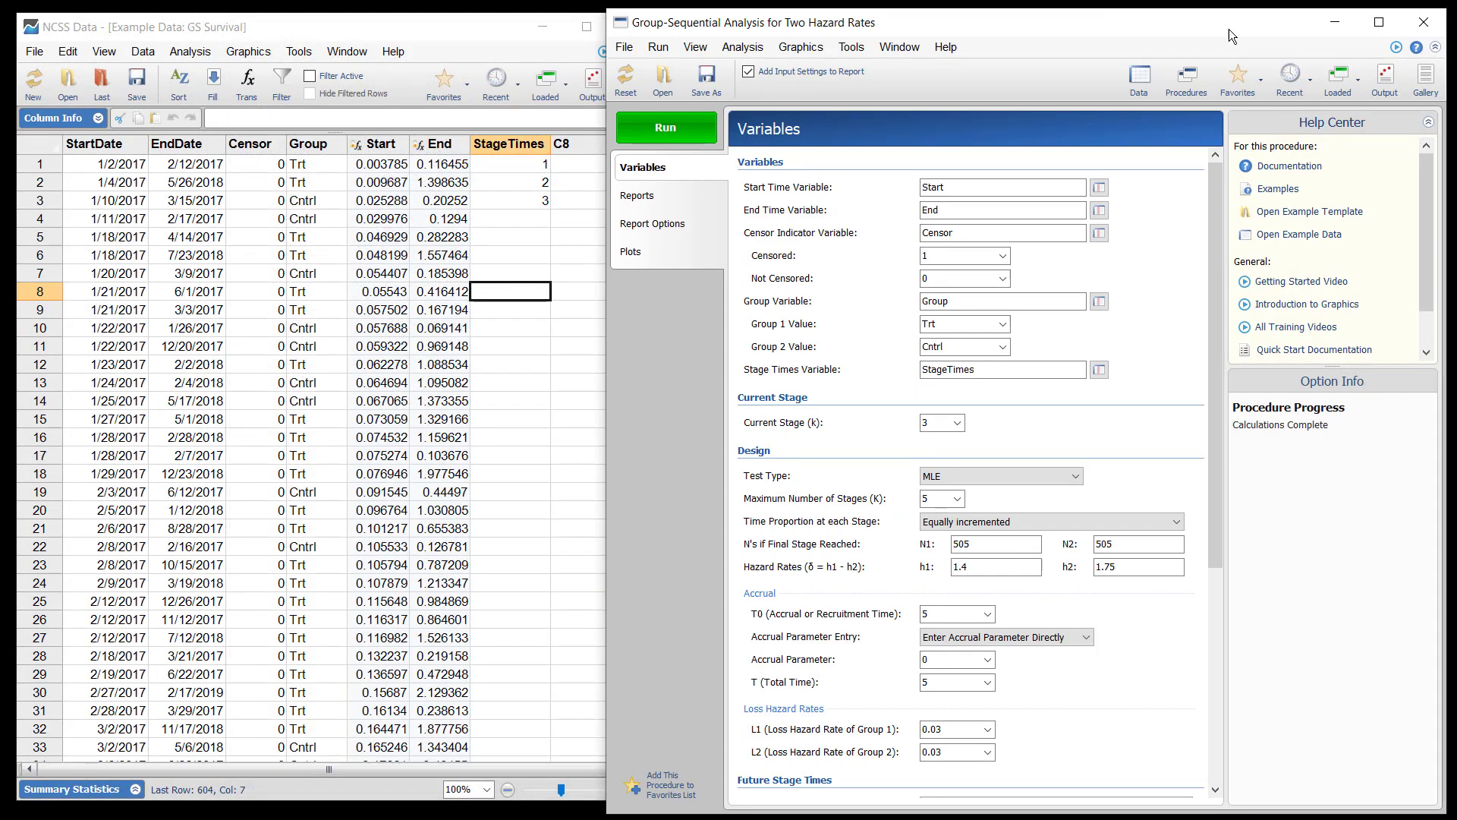
- Close the group-sequential procedure and open Kaplan-Meier Curves (Logrank Tests) from the Survival Analysis procedures
click(1424, 22)
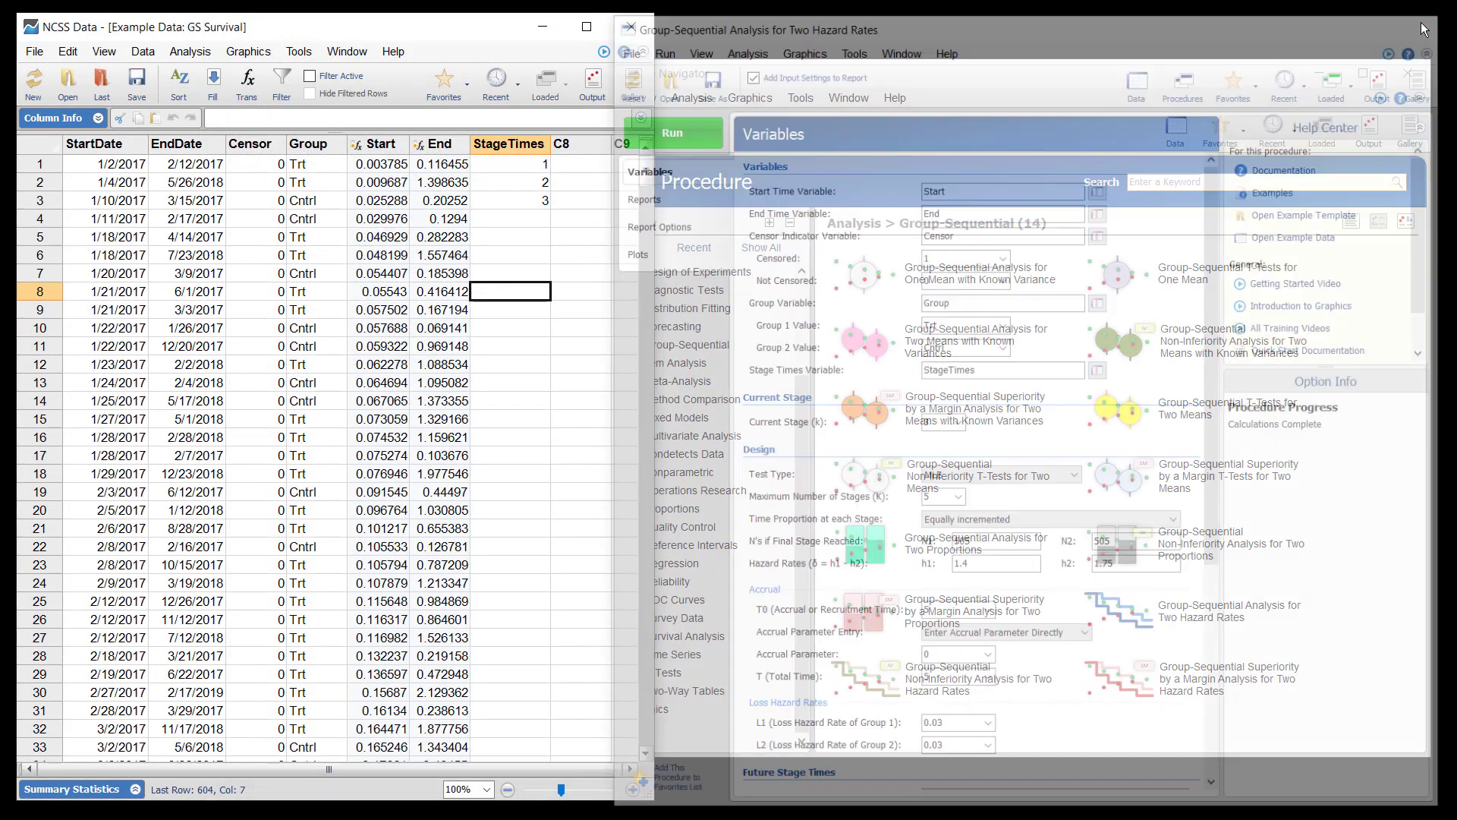
click(1104, 75)
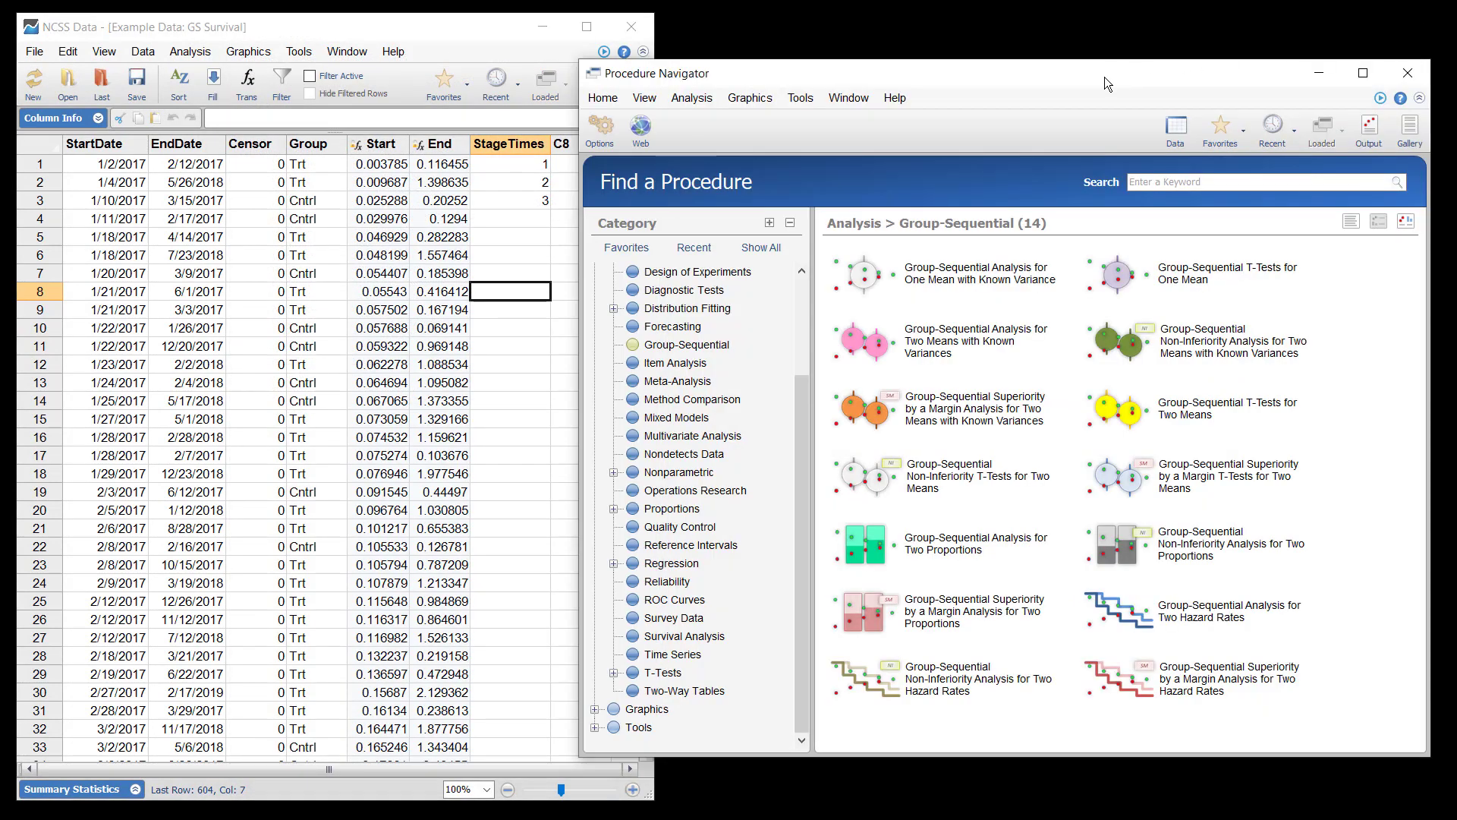
click(672, 637)
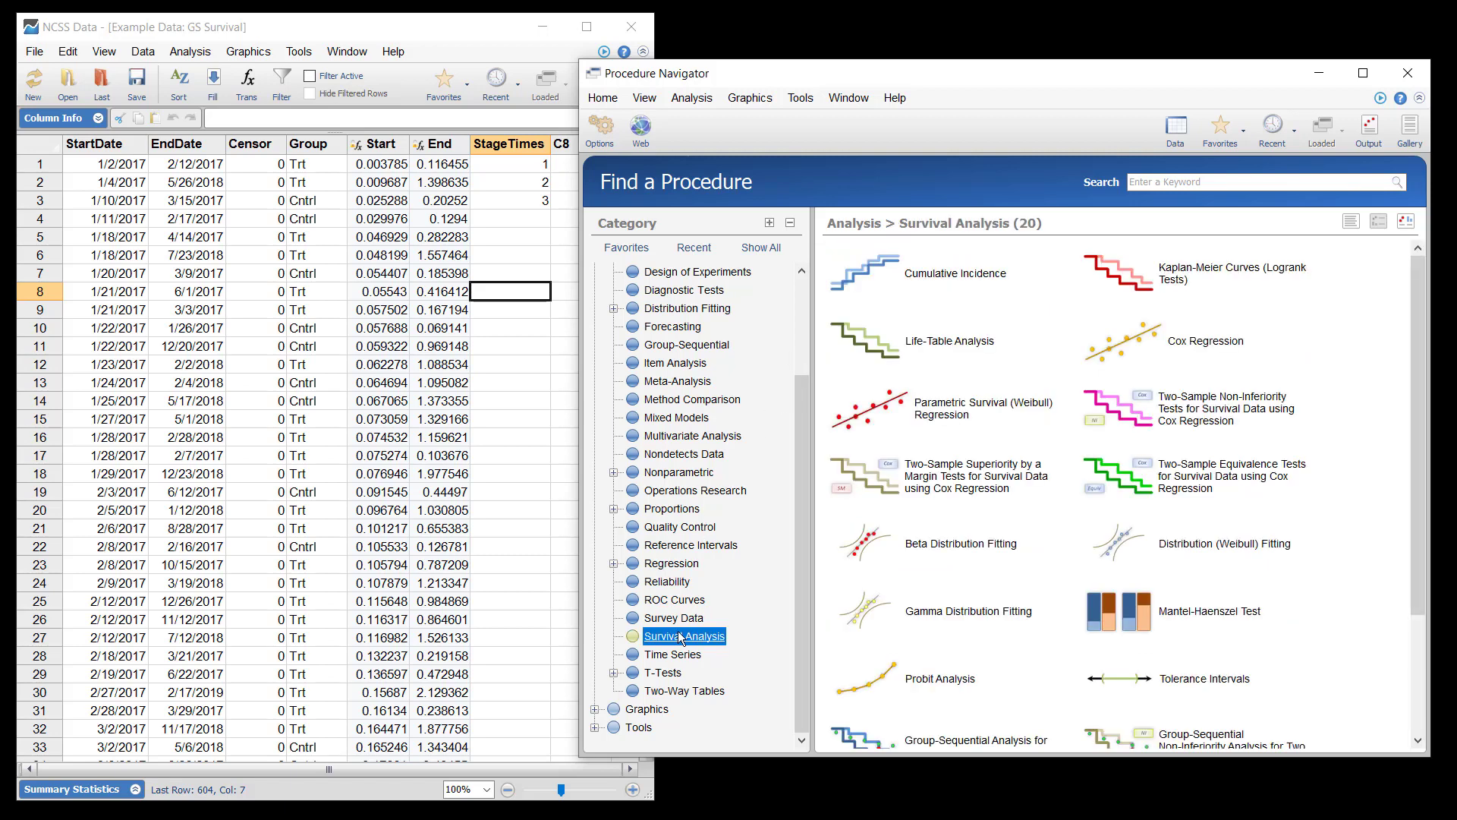
click(1188, 281)
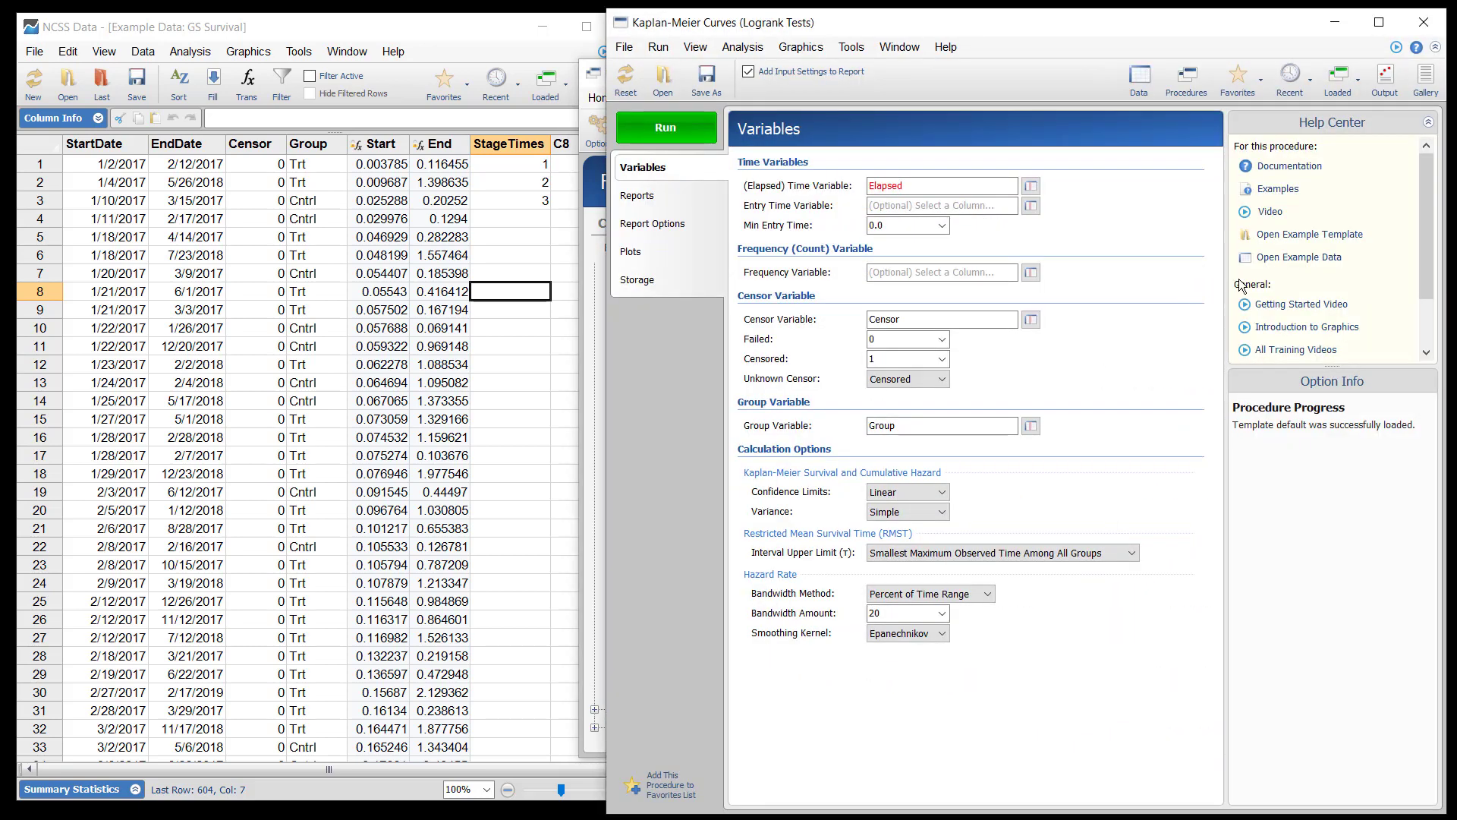
- Open the GS Survival B example dataset and look over its Elapsed column in the data table
click(1278, 257)
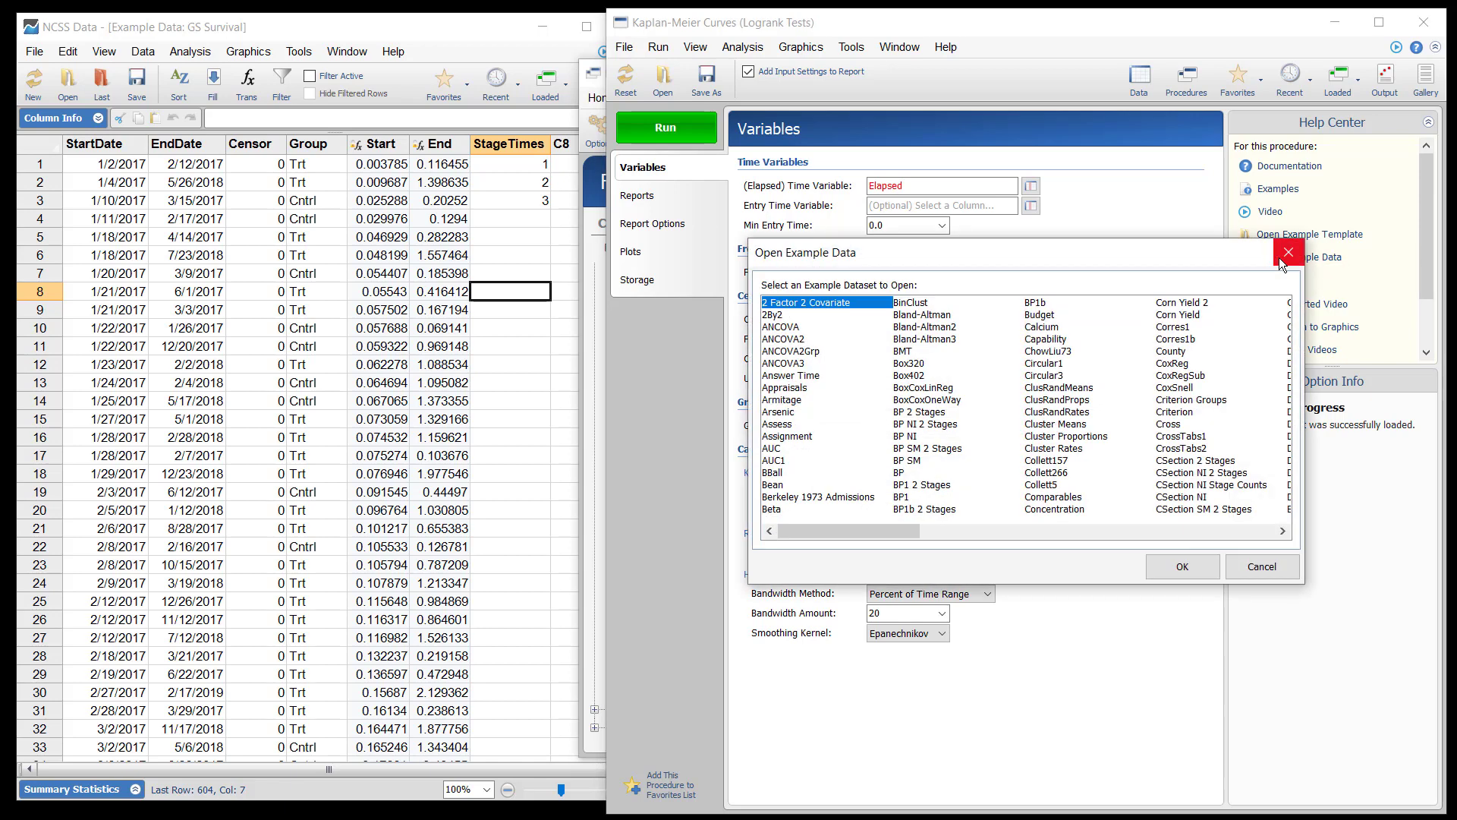
click(1117, 526)
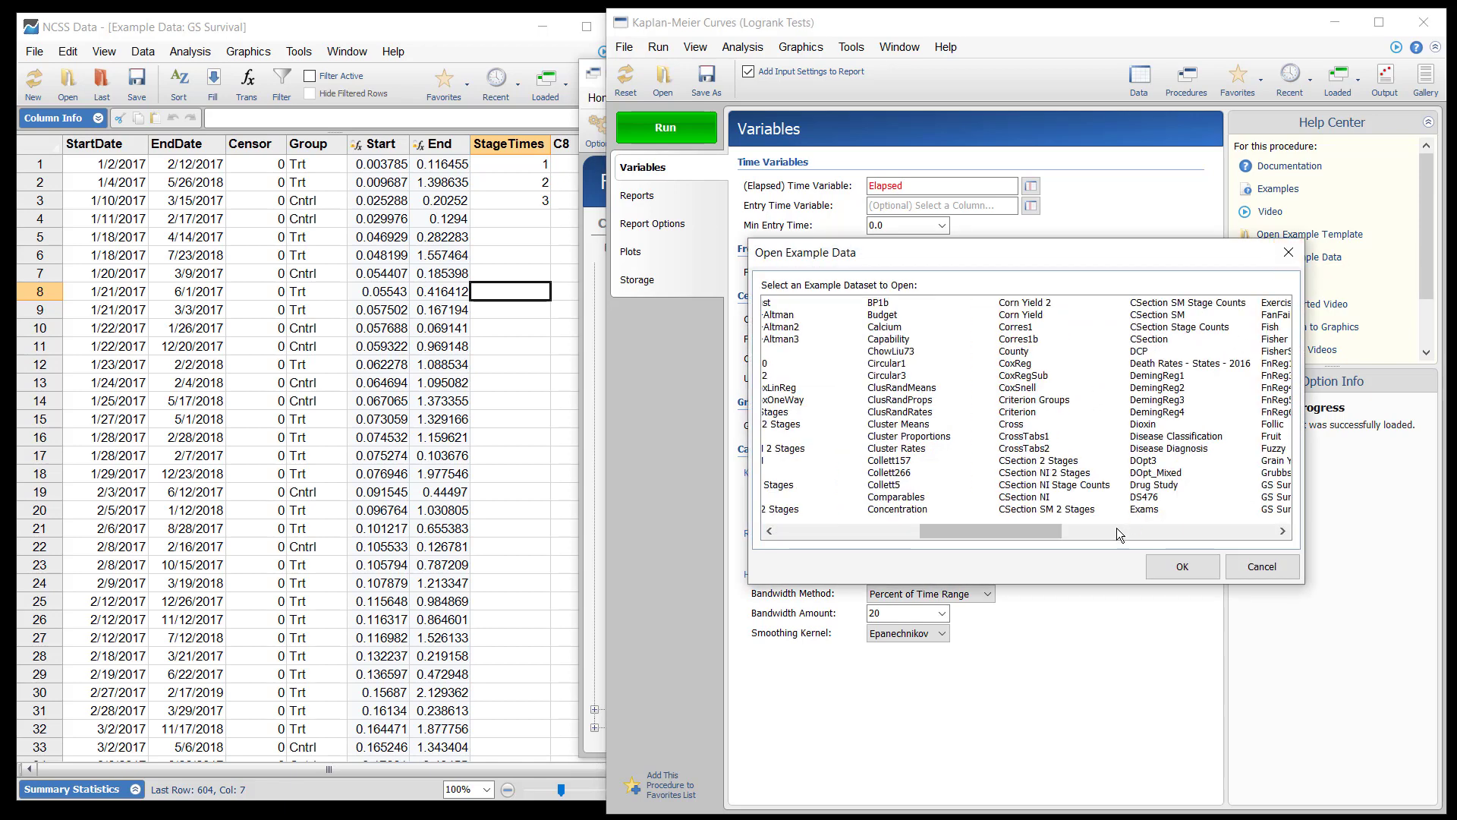
click(938, 501)
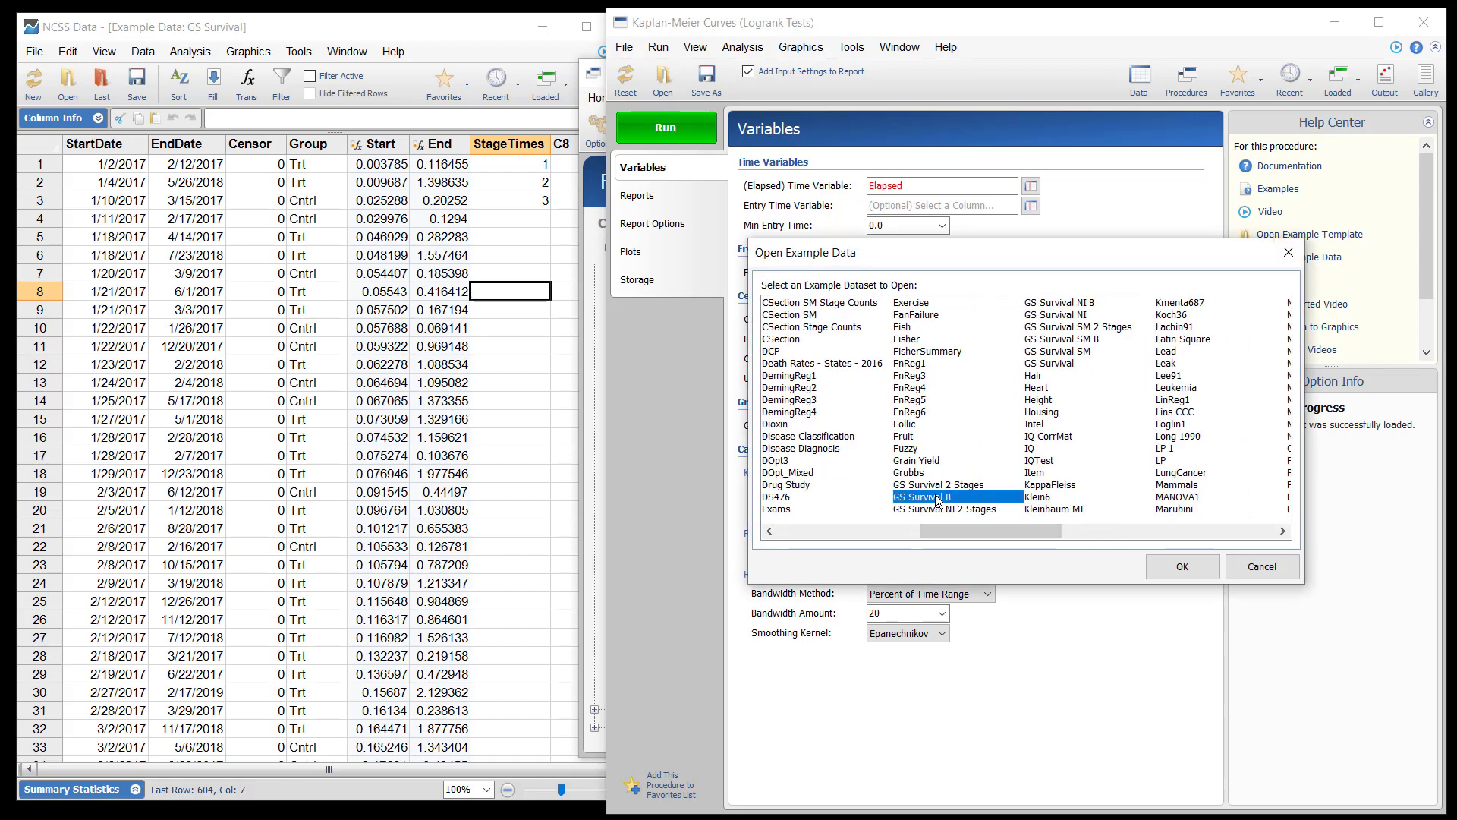
click(1174, 568)
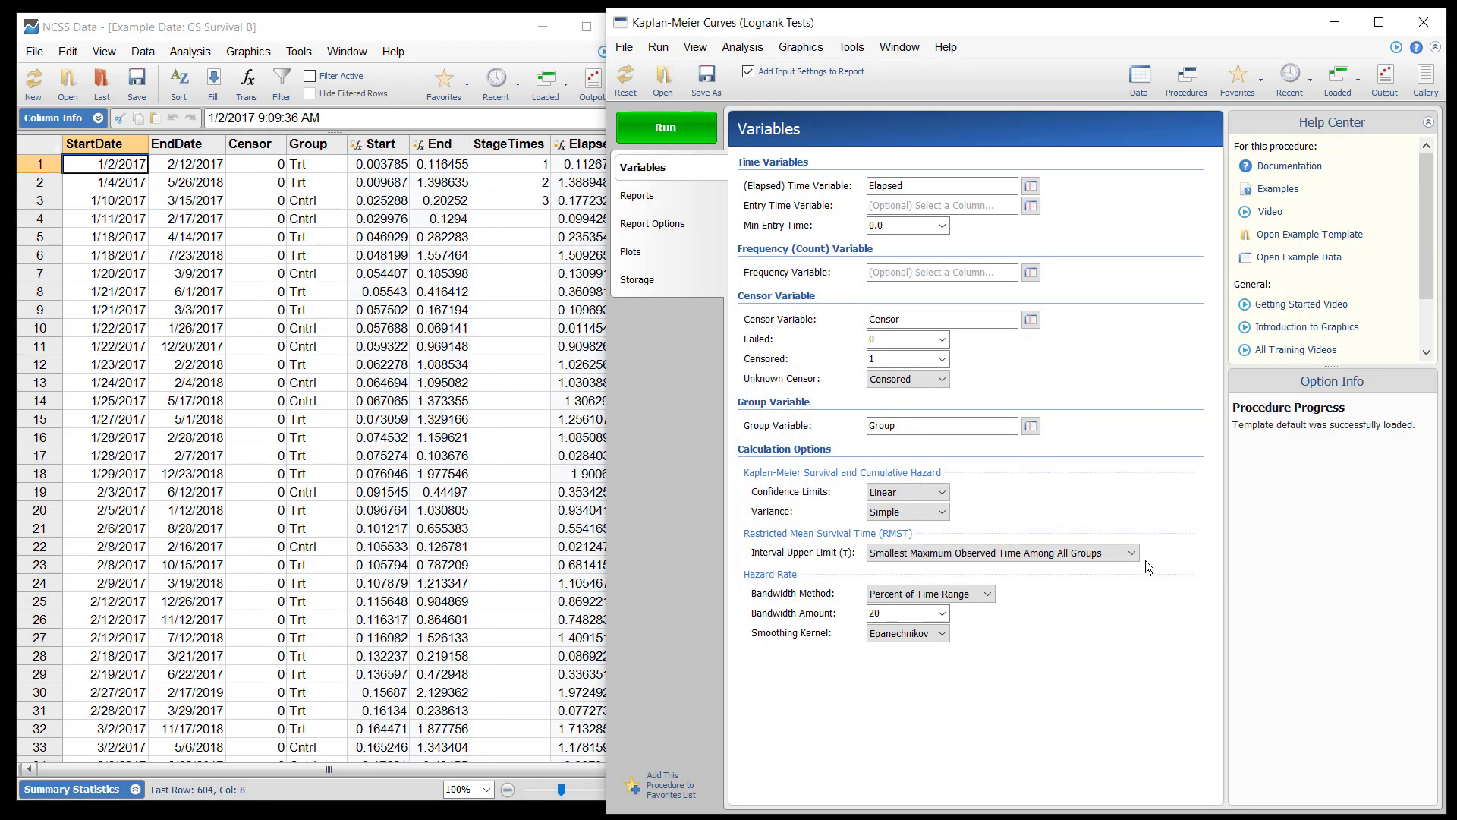
click(479, 30)
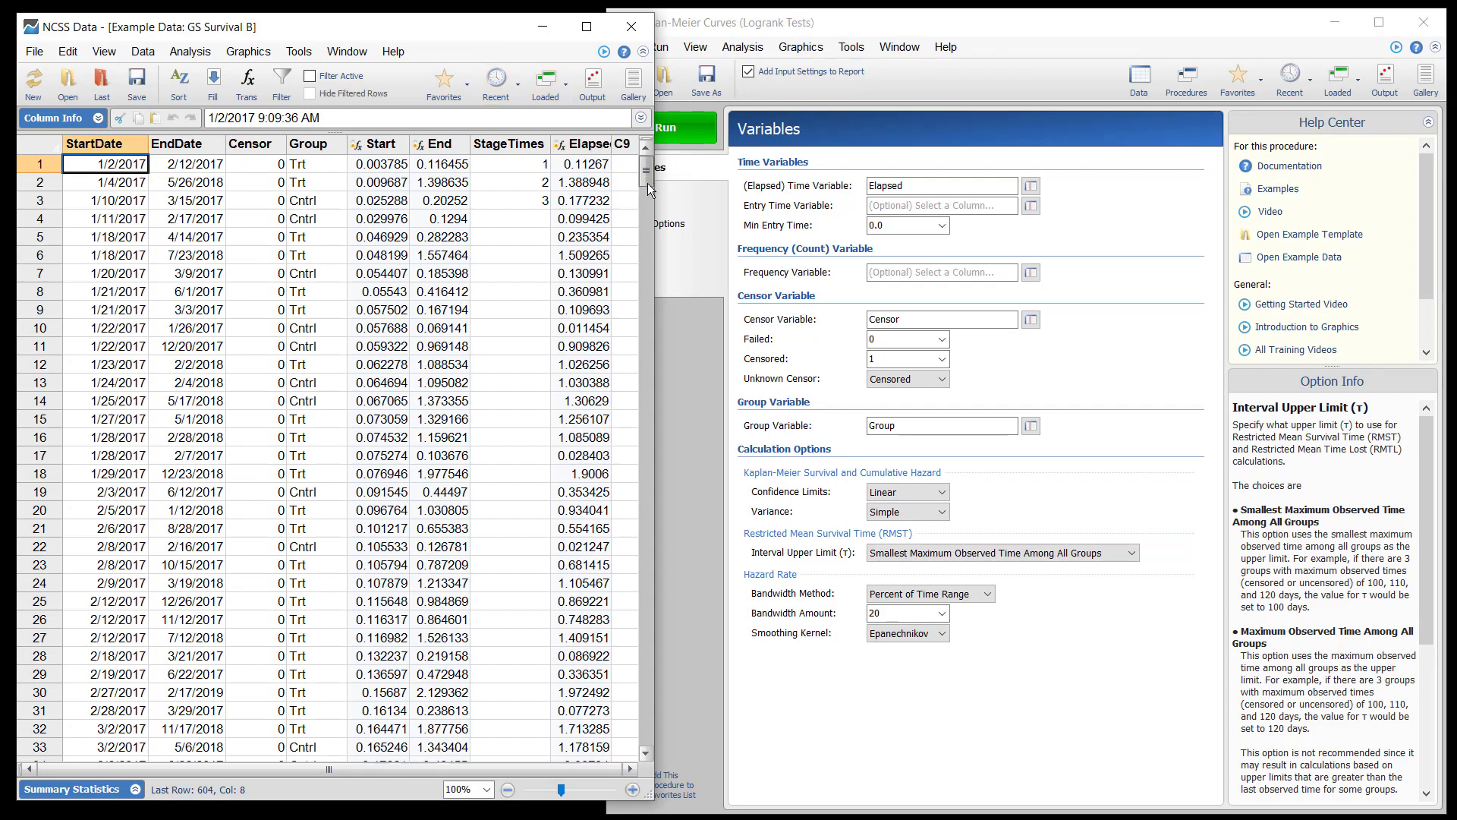
mouse_move(648, 184)
mouse_down()
mouse_move(627, 378)
mouse_move(638, 750)
mouse_move(657, 564)
mouse_move(660, 180)
mouse_up()
- Run the Kaplan-Meier analysis of Elapsed by Group and view the survival plot in the report
click(822, 29)
click(667, 130)
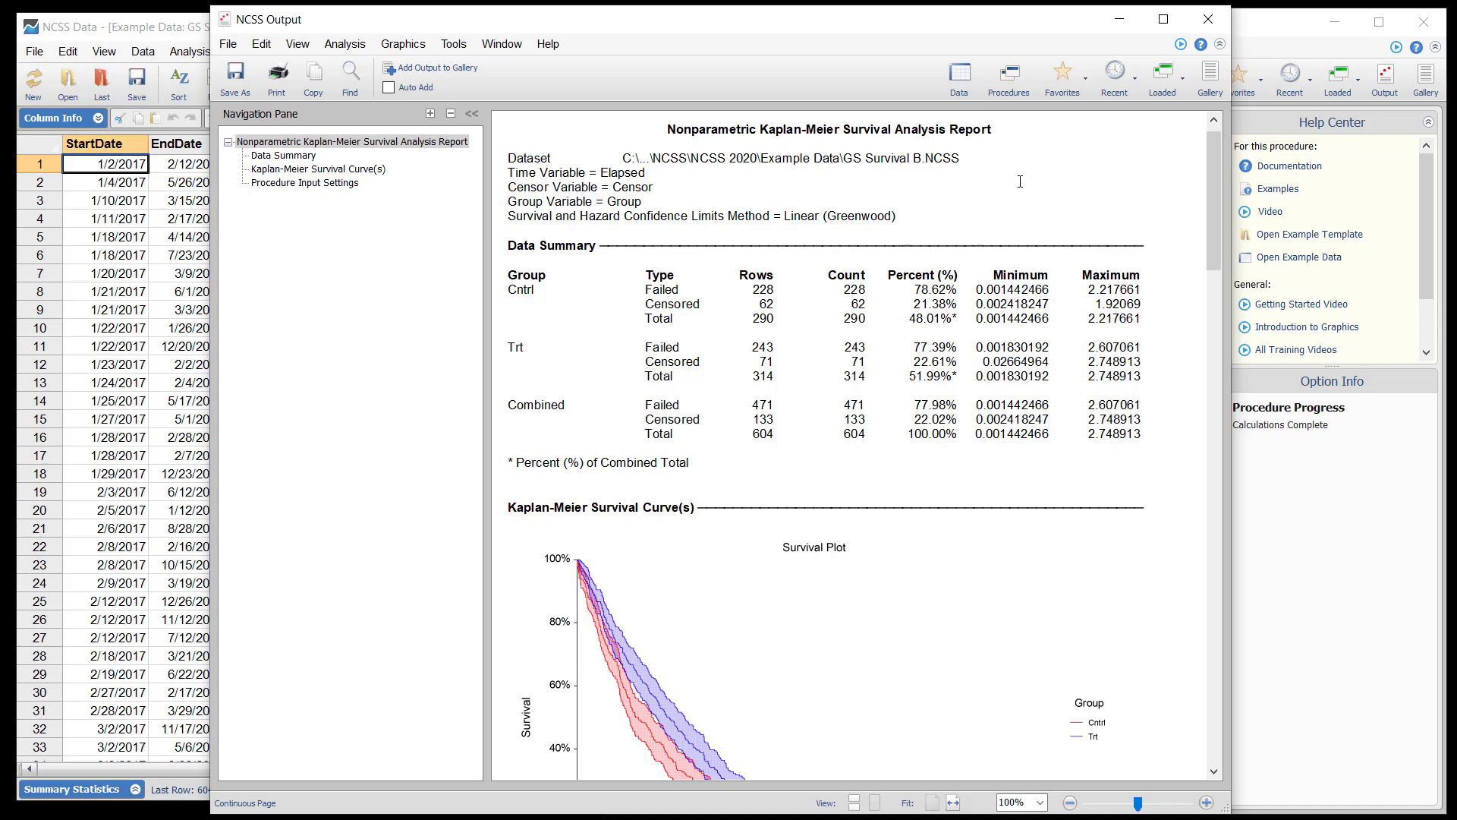
scroll(1020, 182, down, 3)
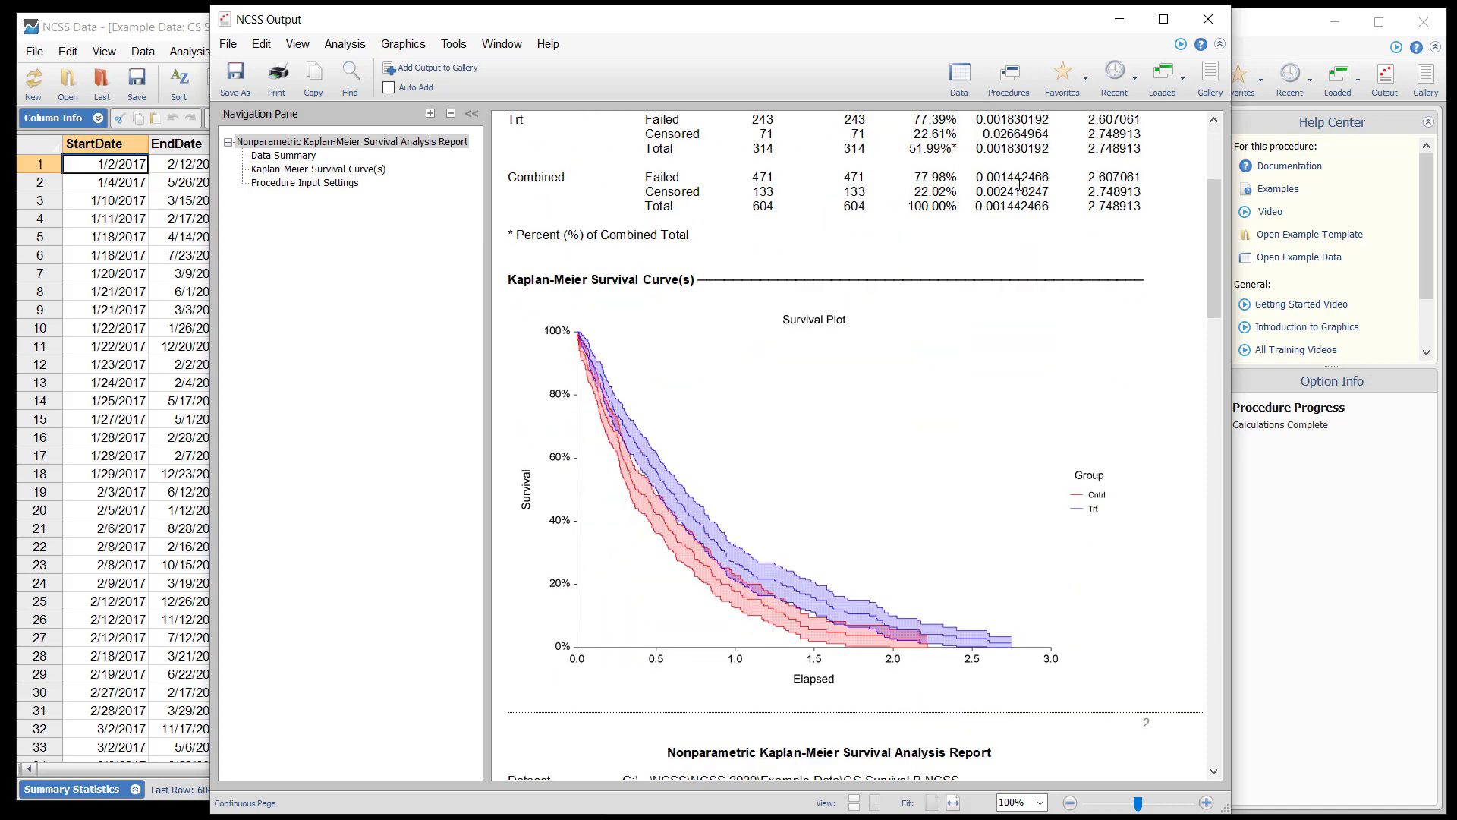